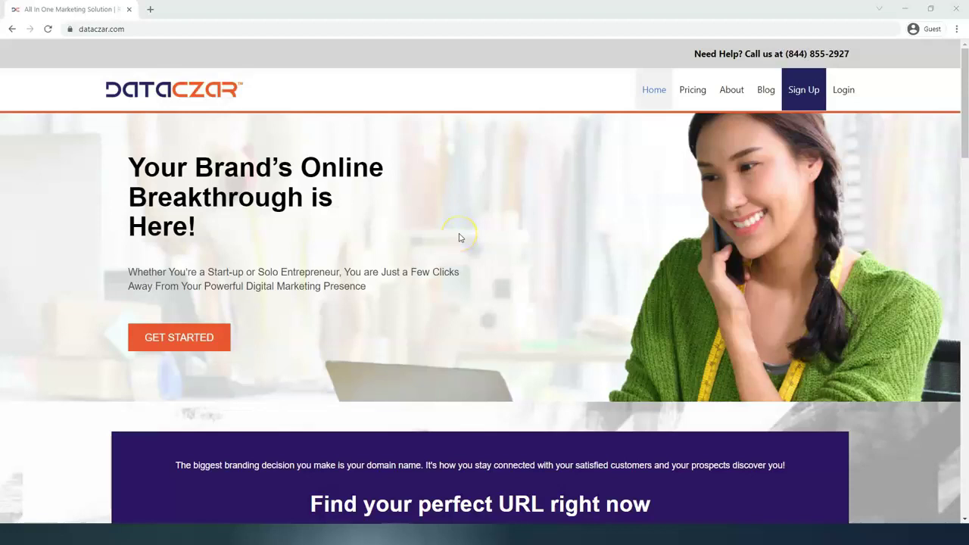
# Step: Log in to the Hike Less Traveled dashboard, close the marketing homepage tab, and go full screen
pyautogui.click(60, 23)
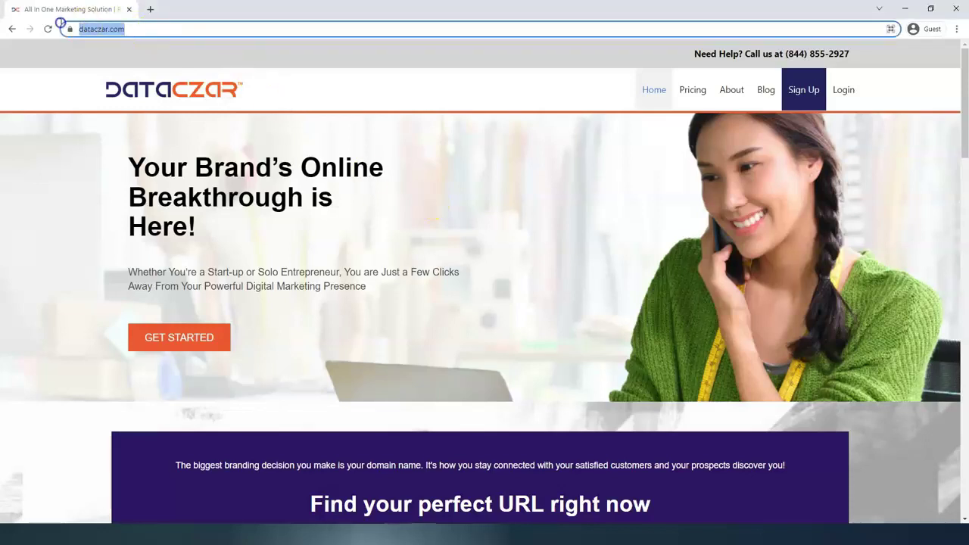
pyautogui.click(883, 148)
pyautogui.click(843, 91)
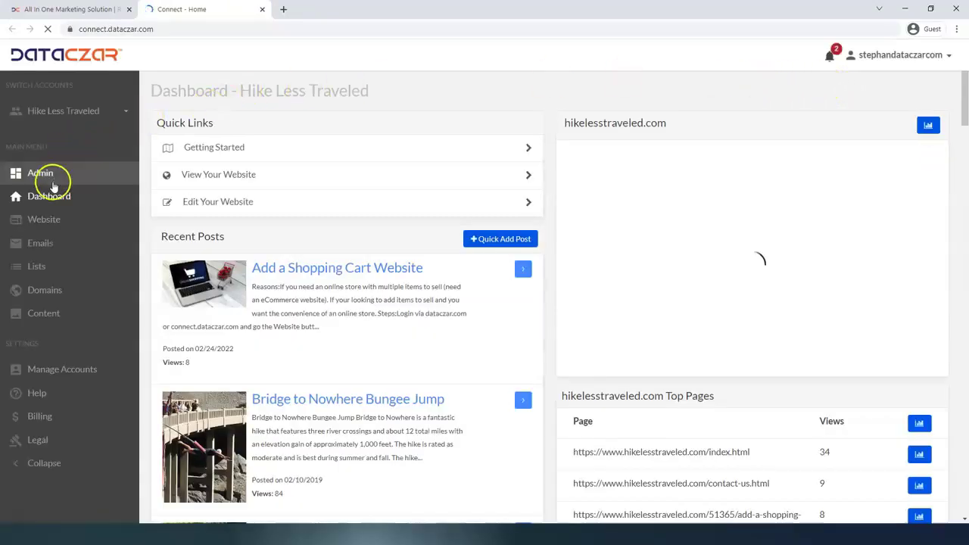
pyautogui.click(129, 9)
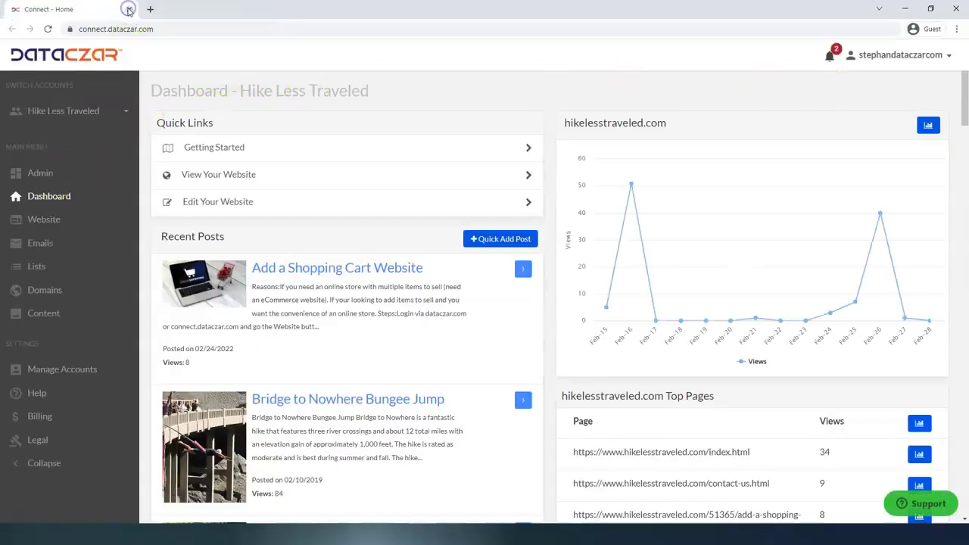
pyautogui.press('F11')
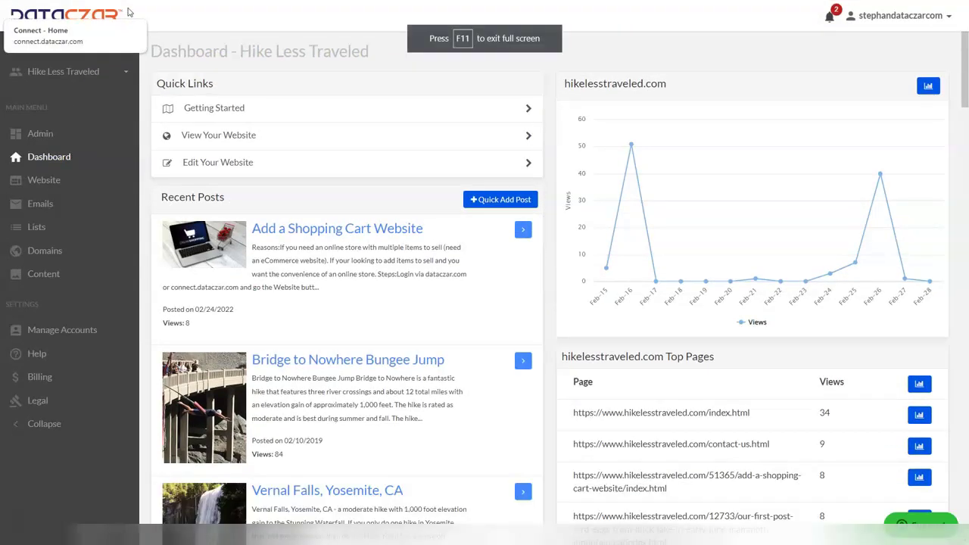
# Step: Open the Hike Less Traveled Website management page and follow the live site link
pyautogui.click(38, 182)
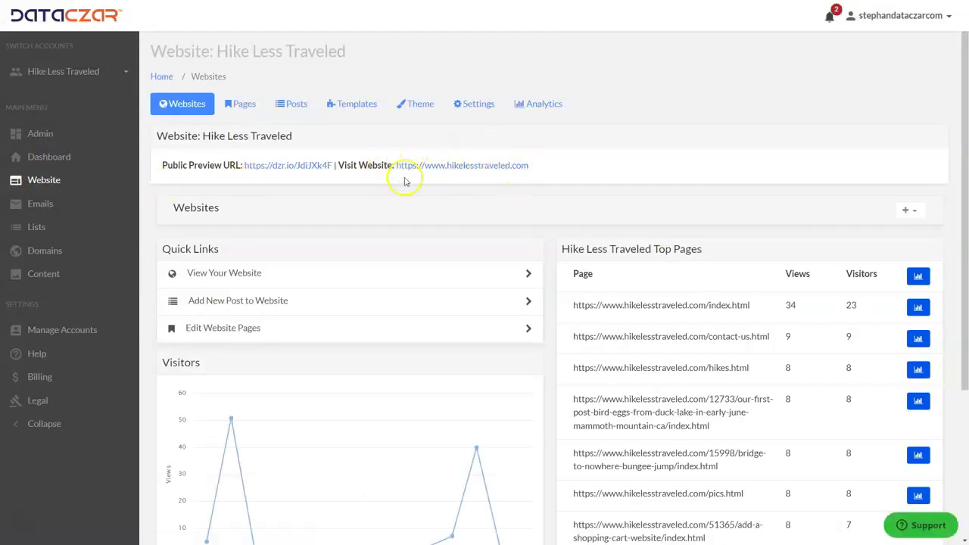
pyautogui.click(462, 172)
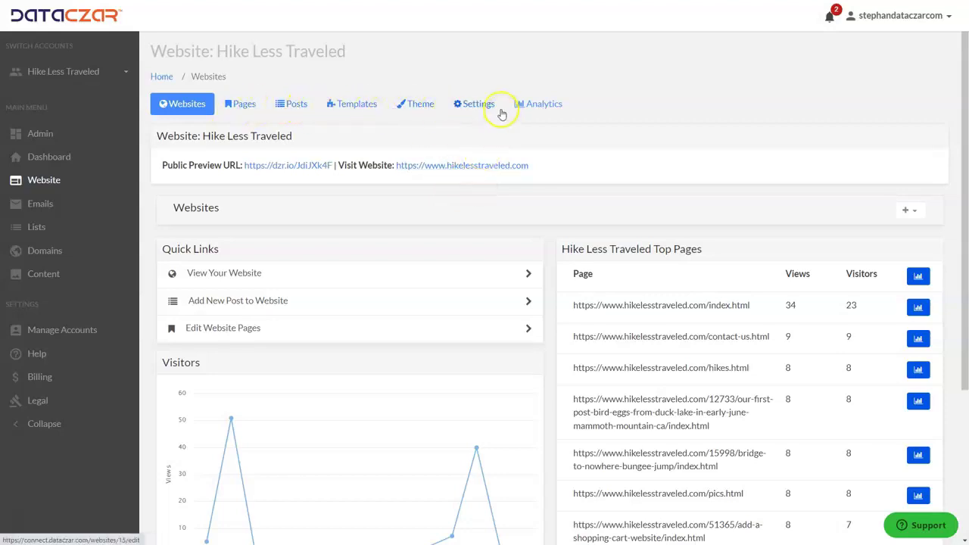
# Step: Open the live Hike Less Traveled site and its Add a Shopping Cart Website article
pyautogui.click(466, 168)
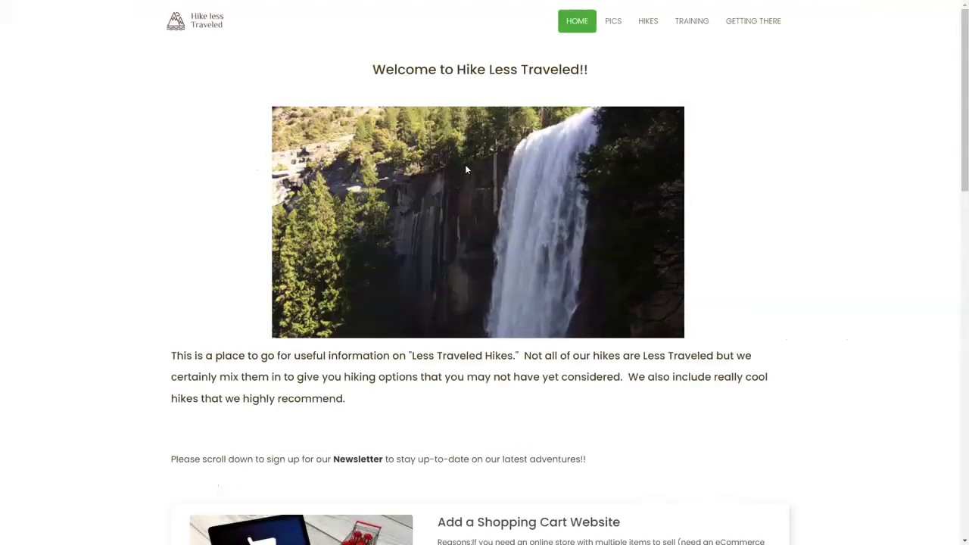
pyautogui.scroll(-2, 465, 167)
pyautogui.scroll(-5, 464, 170)
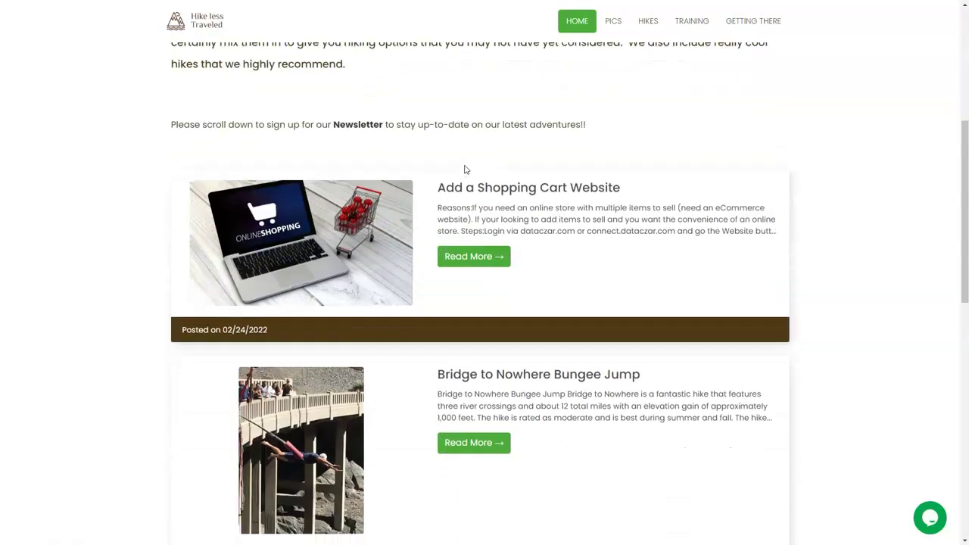
pyautogui.click(466, 256)
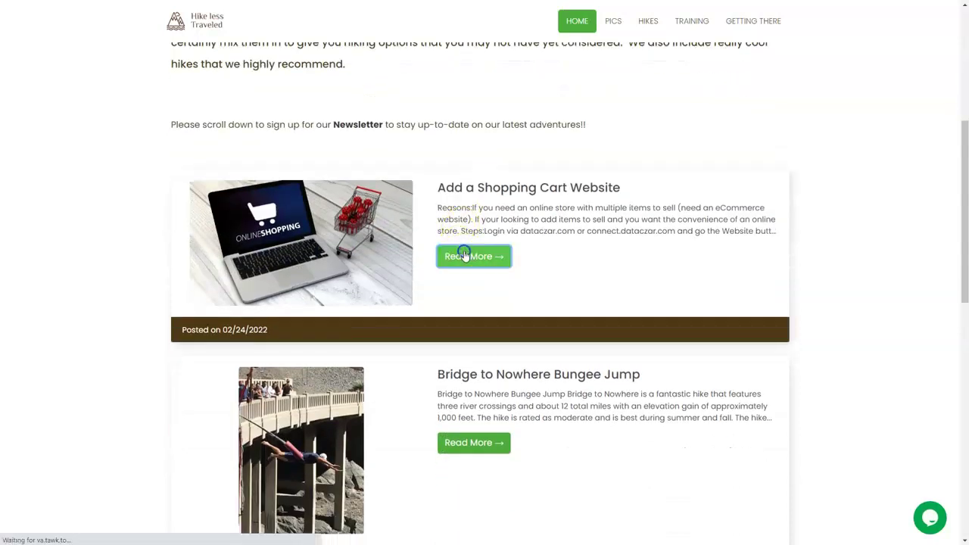
# Step: Highlight the article's two Reasons for a shopping site, then select the Steps text
pyautogui.scroll(-5, 338, 165)
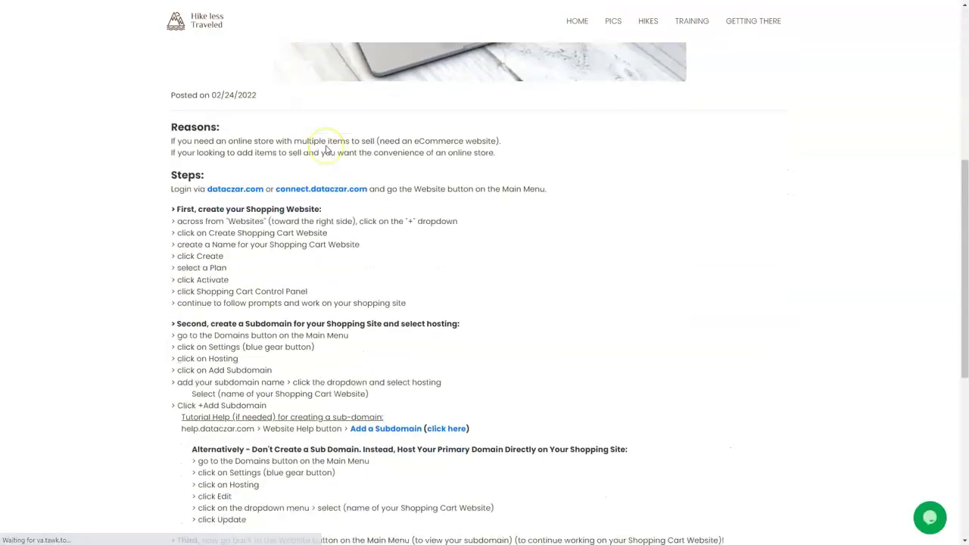
pyautogui.moveTo(171, 73); pyautogui.dragTo(435, 69)
pyautogui.tripleClick(454, 68)
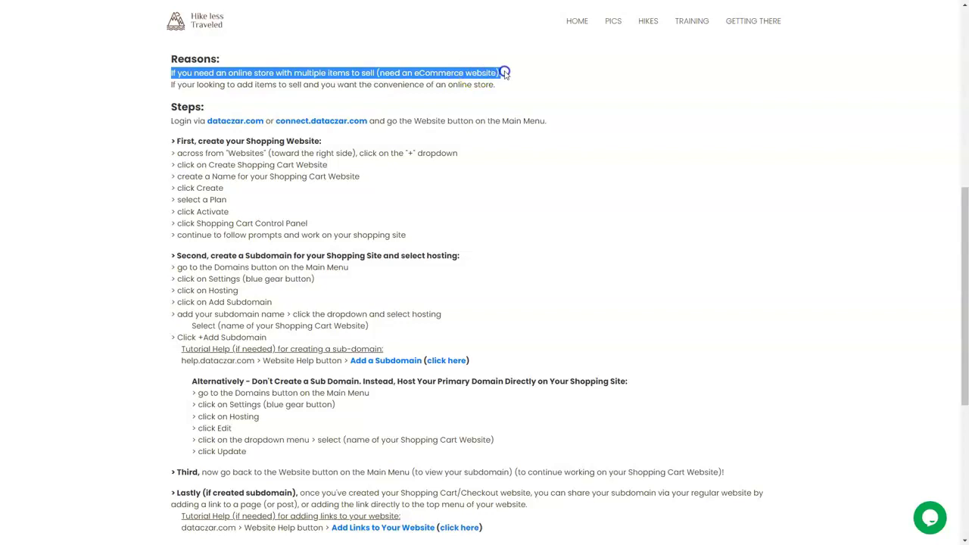
pyautogui.moveTo(516, 70); pyautogui.dragTo(518, 84)
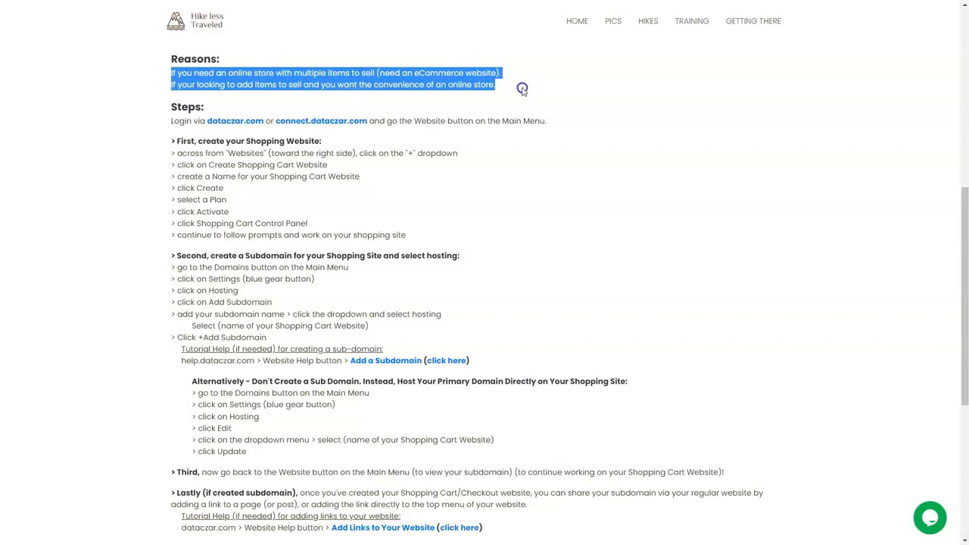
pyautogui.click(522, 88)
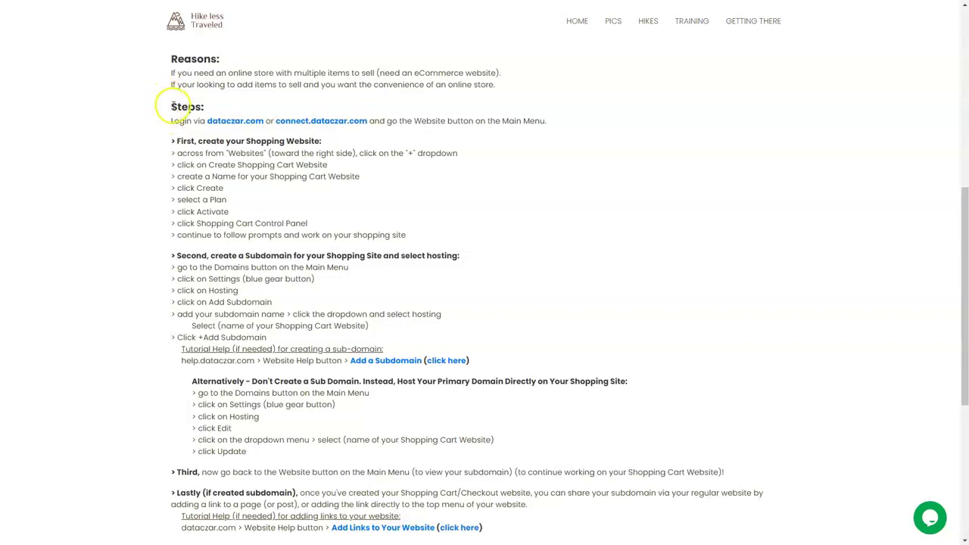
pyautogui.moveTo(169, 108); pyautogui.dragTo(591, 373)
# Step: Read through the article's Steps, highlighting the line pointing to Website Help tutorials
pyautogui.scroll(-2, 583, 205)
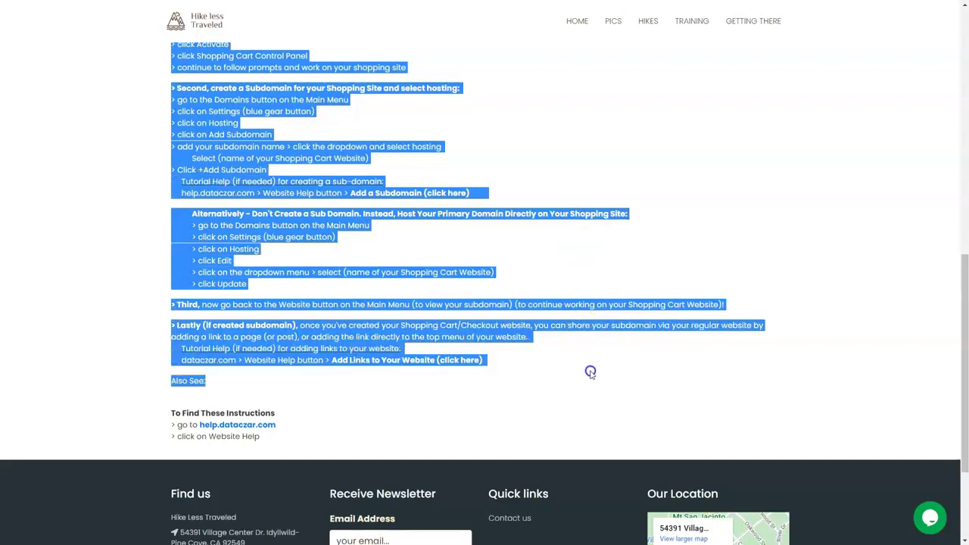
pyautogui.click(591, 372)
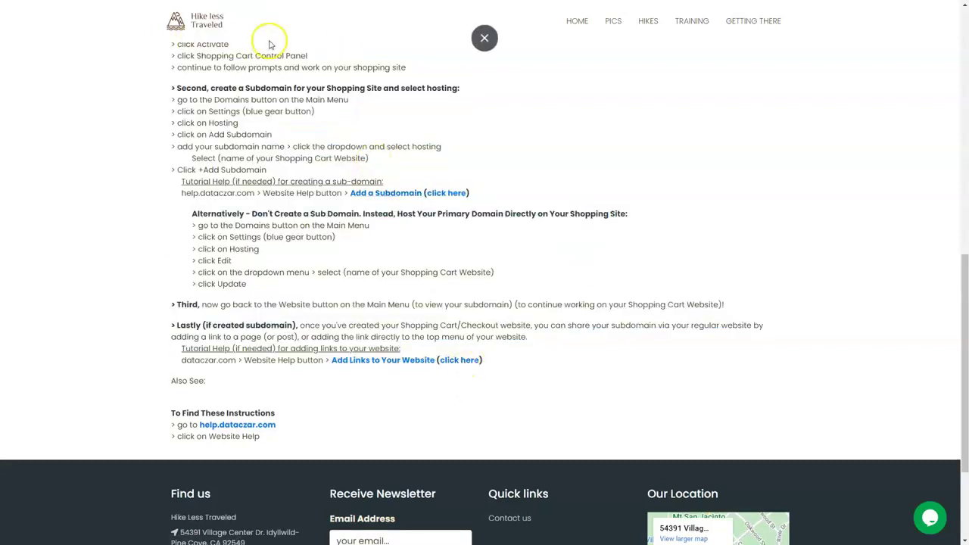
pyautogui.moveTo(176, 425); pyautogui.dragTo(293, 424)
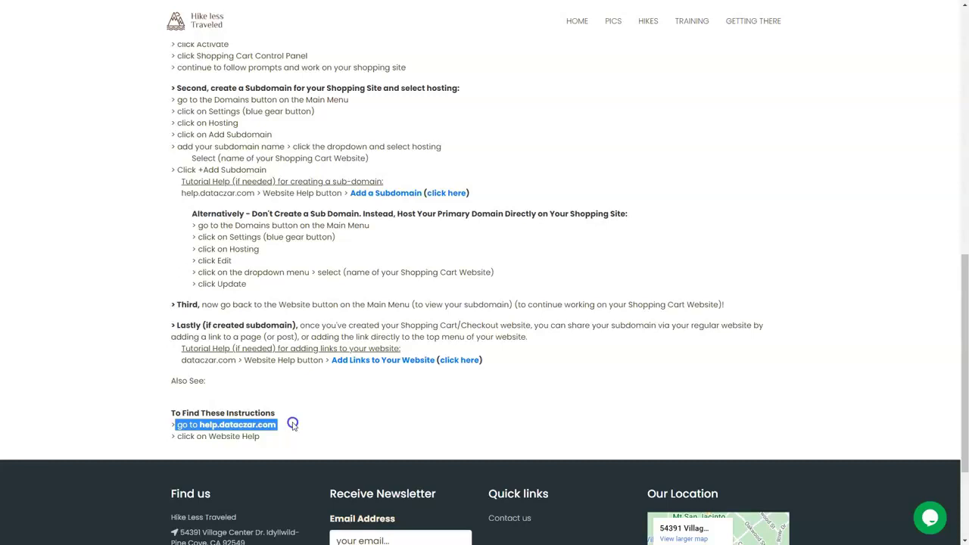
pyautogui.moveTo(293, 424); pyautogui.dragTo(297, 438)
pyautogui.click(298, 419)
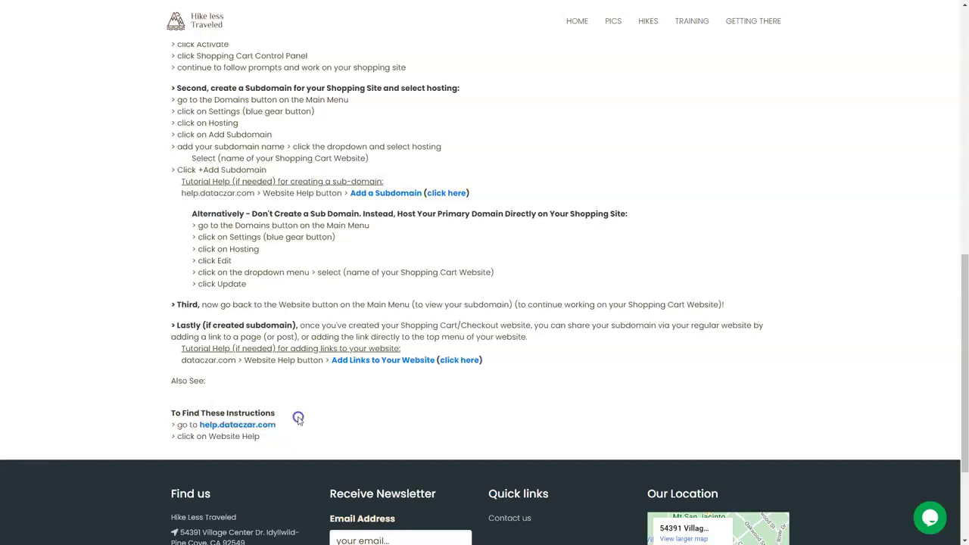
pyautogui.scroll(3, 337, 346)
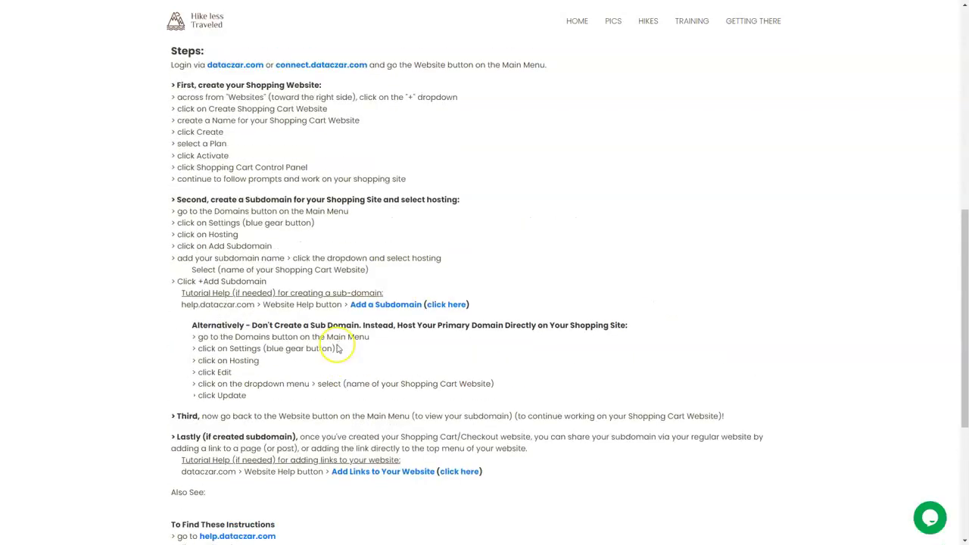
pyautogui.scroll(1, 338, 348)
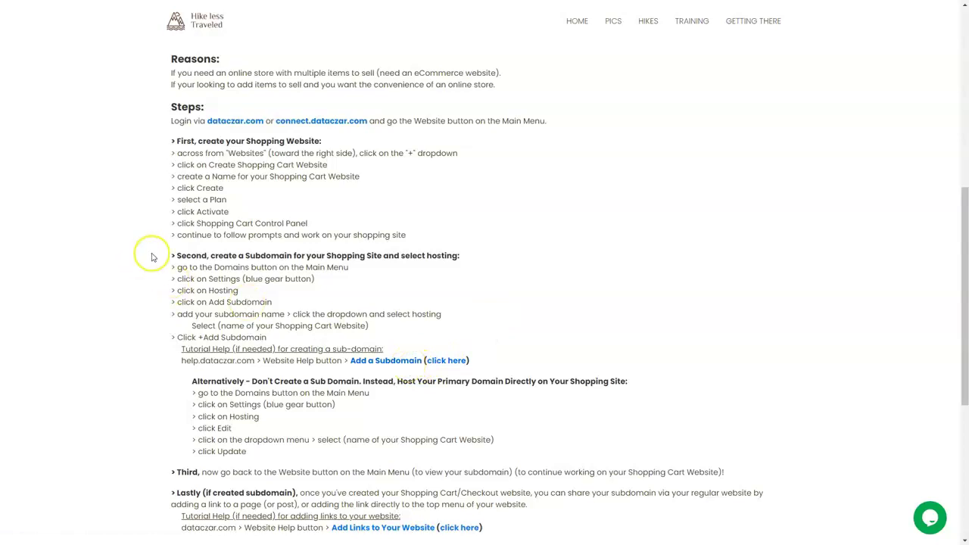
pyautogui.scroll(-2, 259, 281)
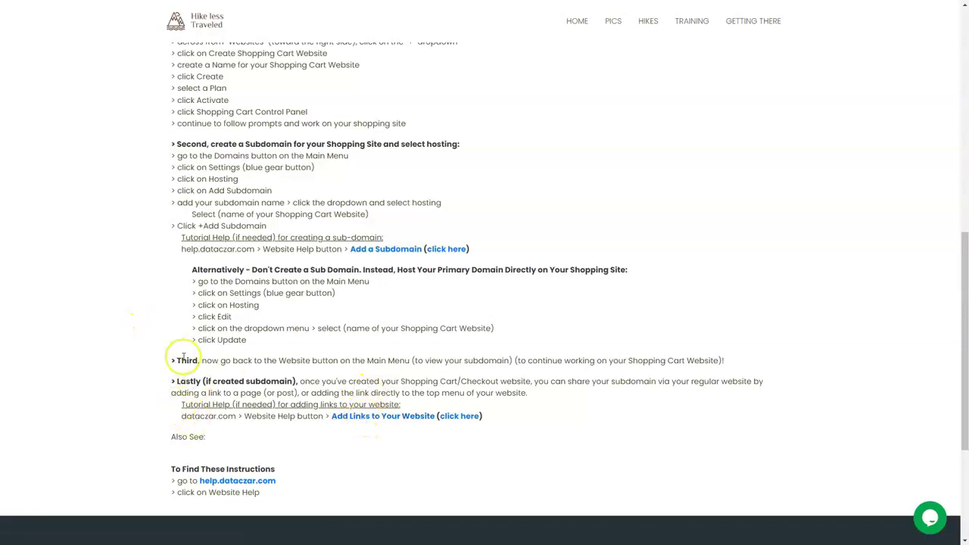
pyautogui.scroll(4, 231, 151)
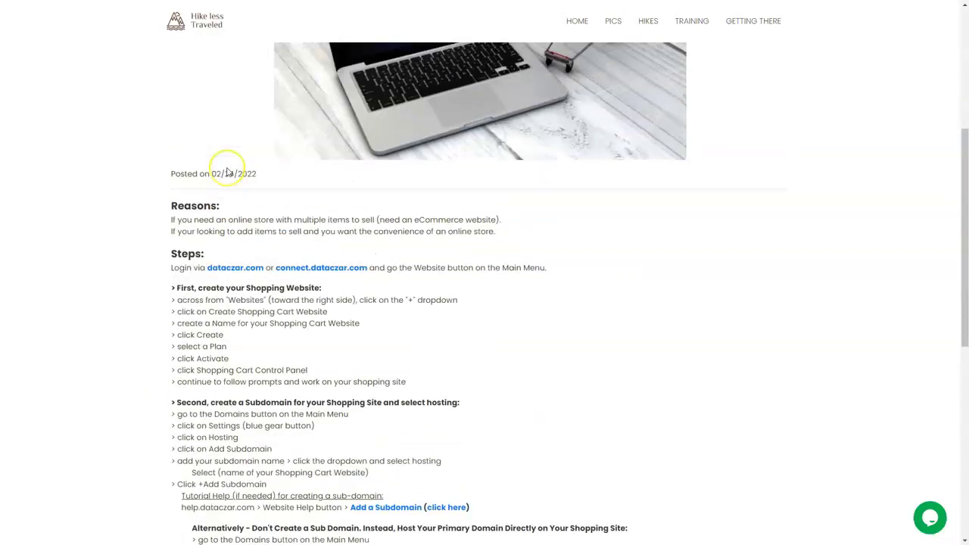
pyautogui.scroll(2, 227, 172)
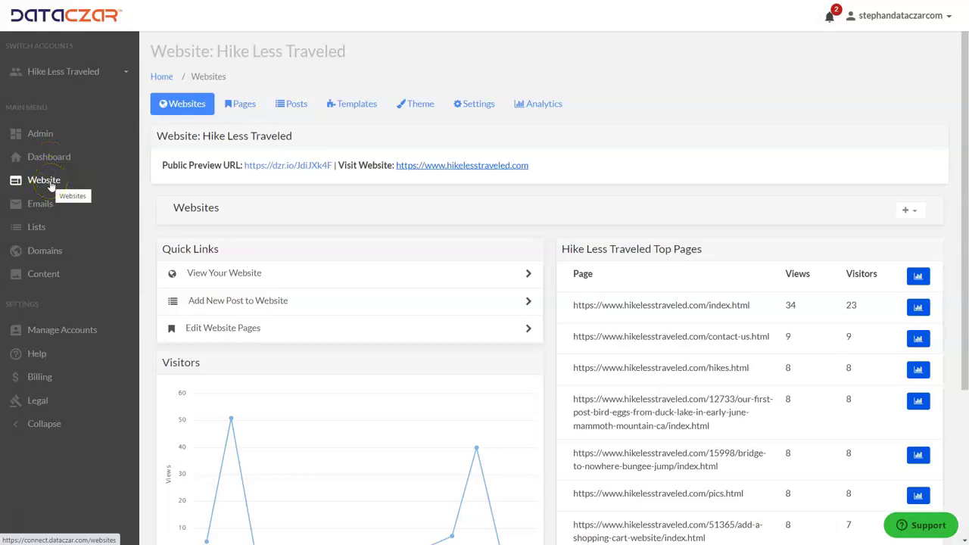
# Step: Return to the Website page and expand the Websites panel's + menu of create options
pyautogui.click(51, 186)
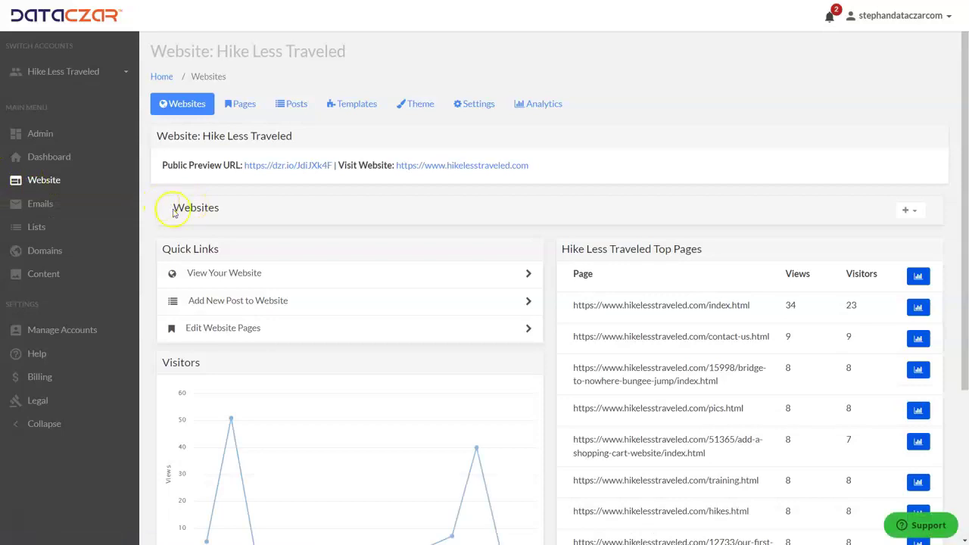
pyautogui.moveTo(173, 208); pyautogui.dragTo(265, 207)
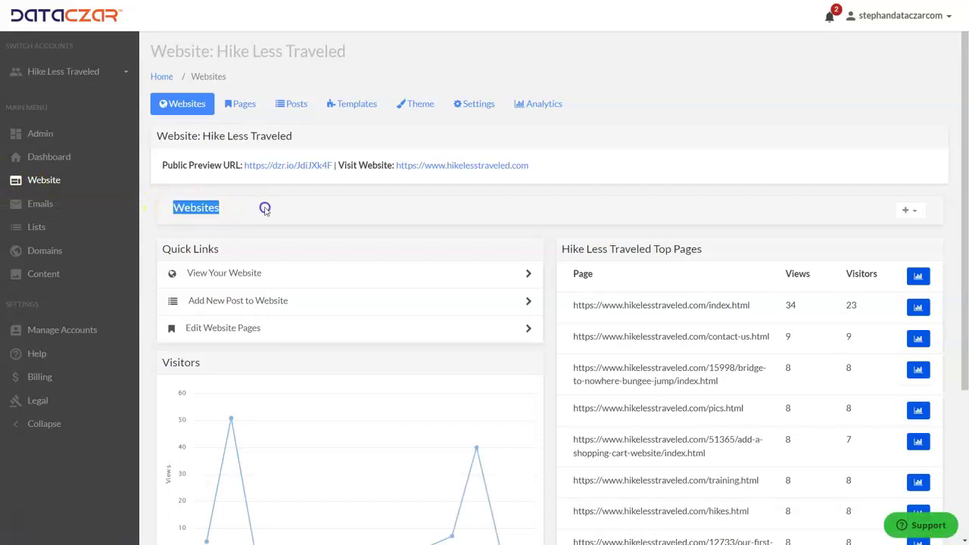
pyautogui.click(930, 189)
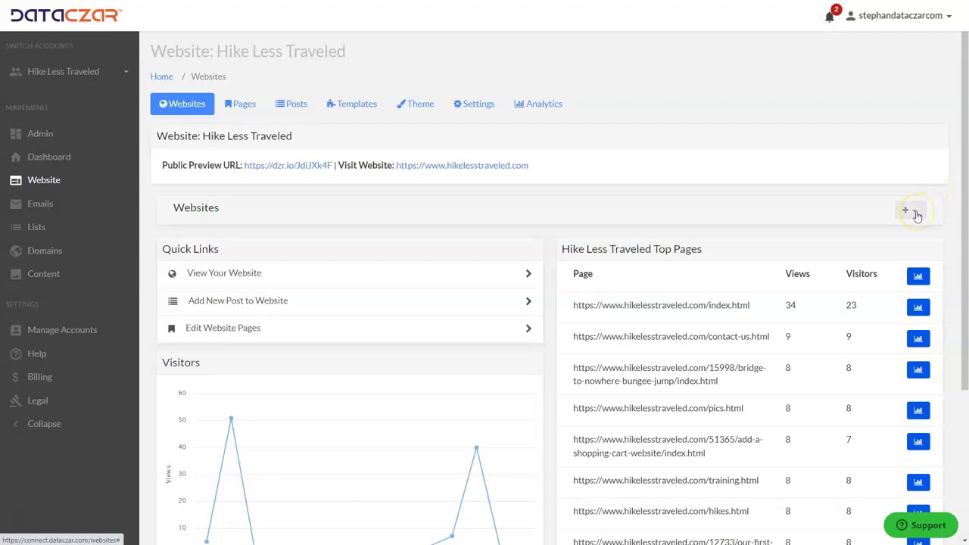
pyautogui.click(916, 214)
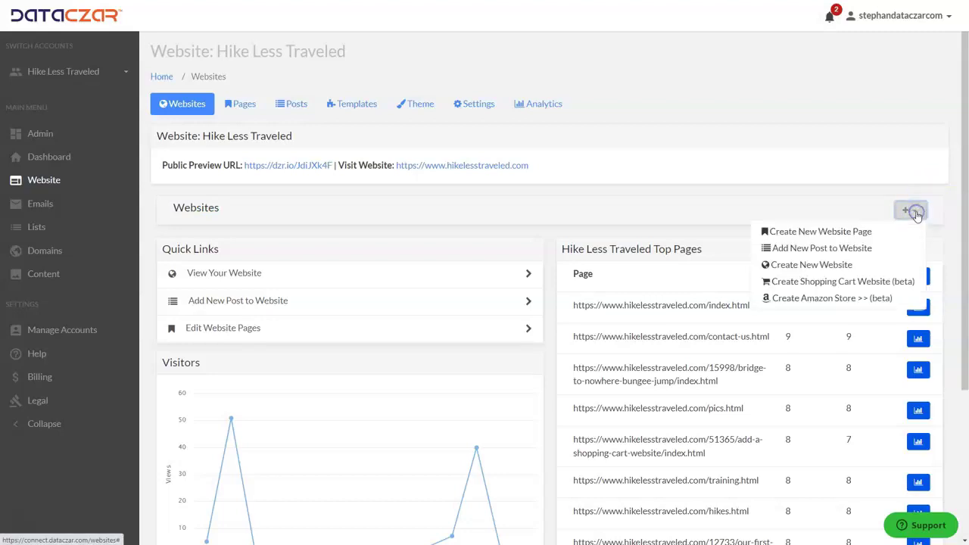
# Step: Create a shopping cart website (beta) named 'Shop Hike Less Traveled'
pyautogui.click(828, 286)
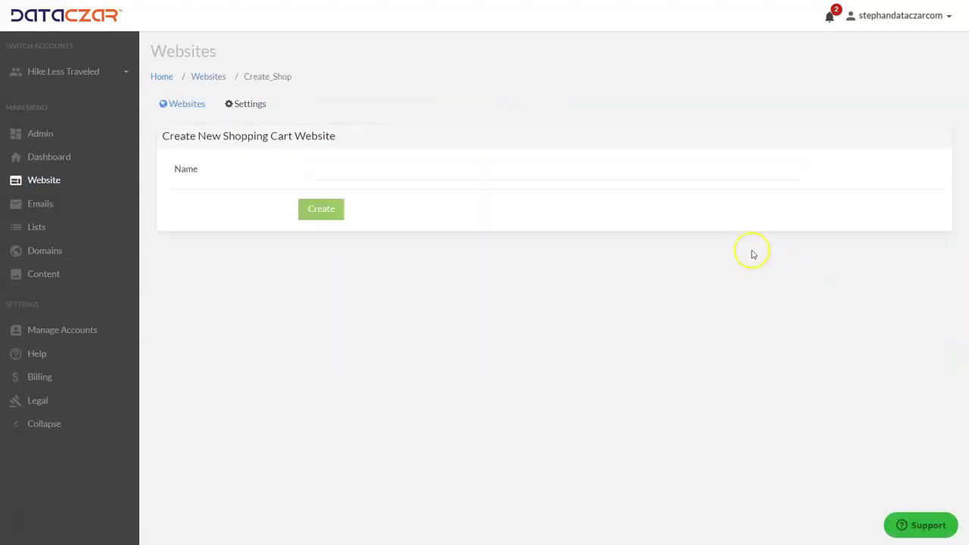
pyautogui.click(240, 170)
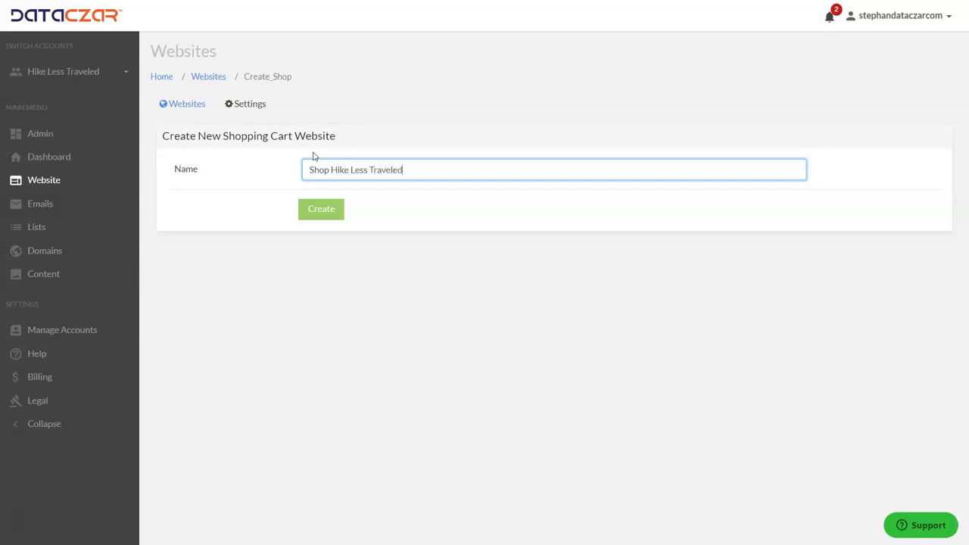
pyautogui.click(322, 209)
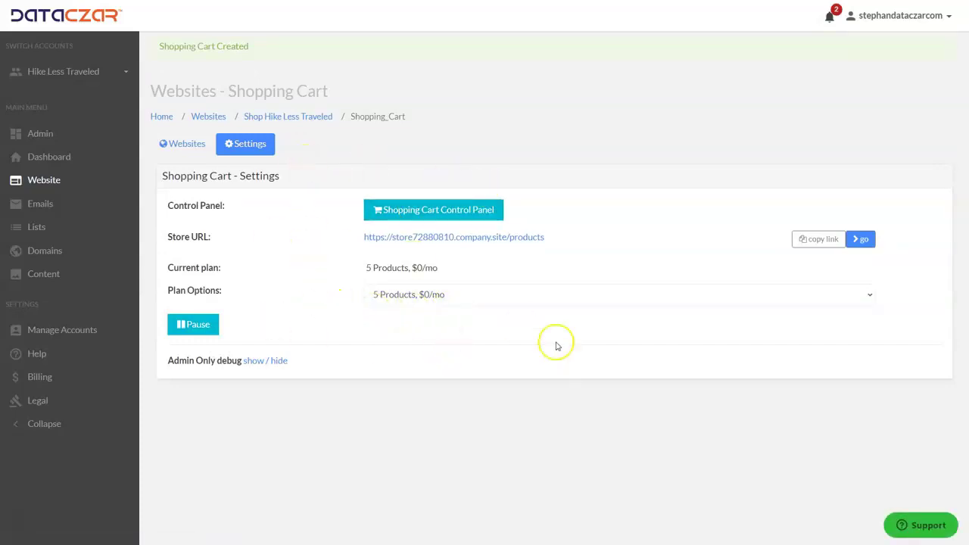
# Step: Keep the shop on the free 5 Products, $0/mo plan and return to the websites overview
pyautogui.click(491, 296)
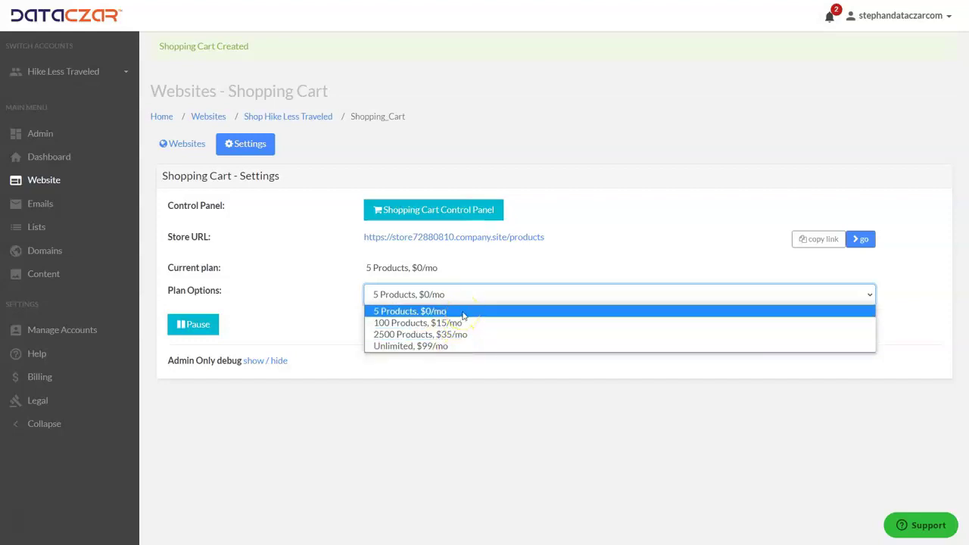
pyautogui.click(464, 315)
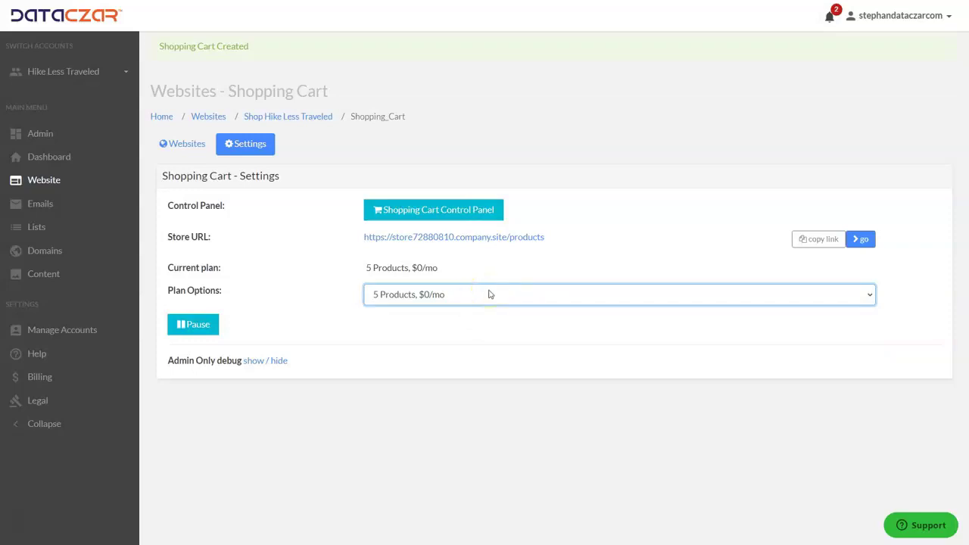
pyautogui.click(46, 184)
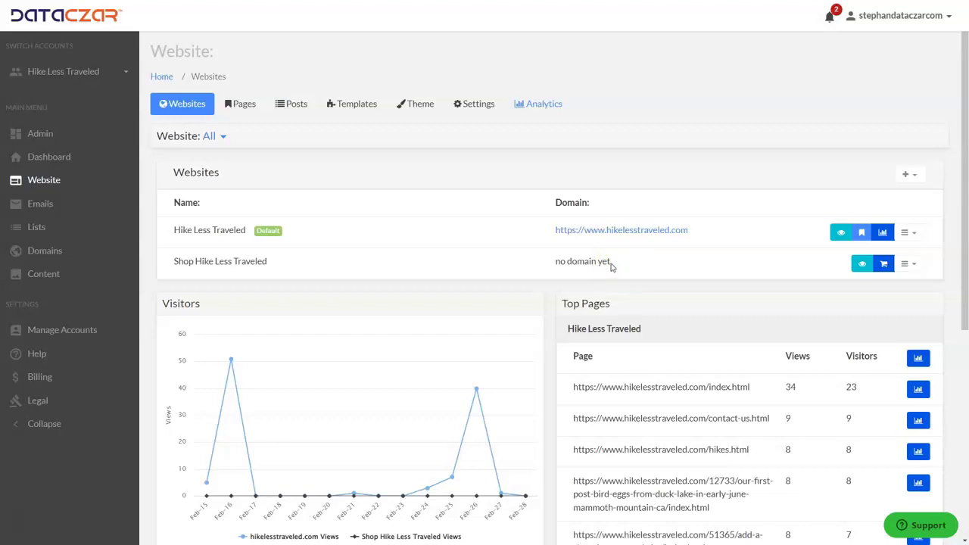
# Step: Open the Domains page listing hikelesstraveled.com and hikeslesstraveled.com
pyautogui.click(45, 252)
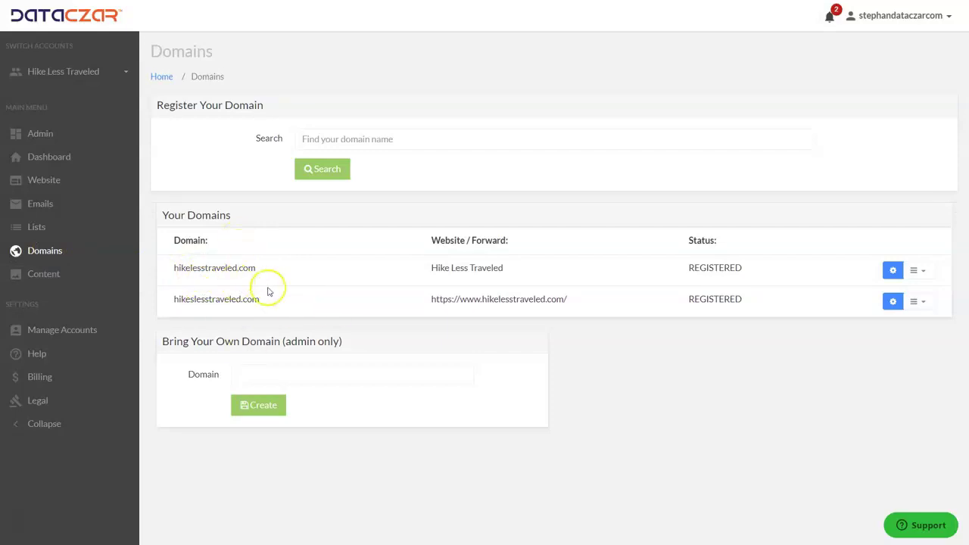
# Step: Open hikelesstraveled.com's settings and view its Hosting summary
pyautogui.click(894, 271)
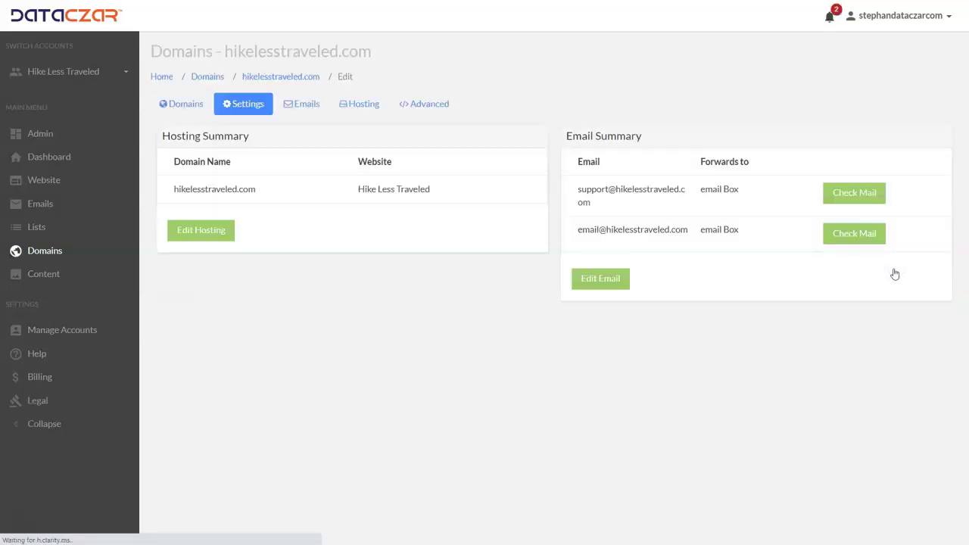
pyautogui.click(364, 105)
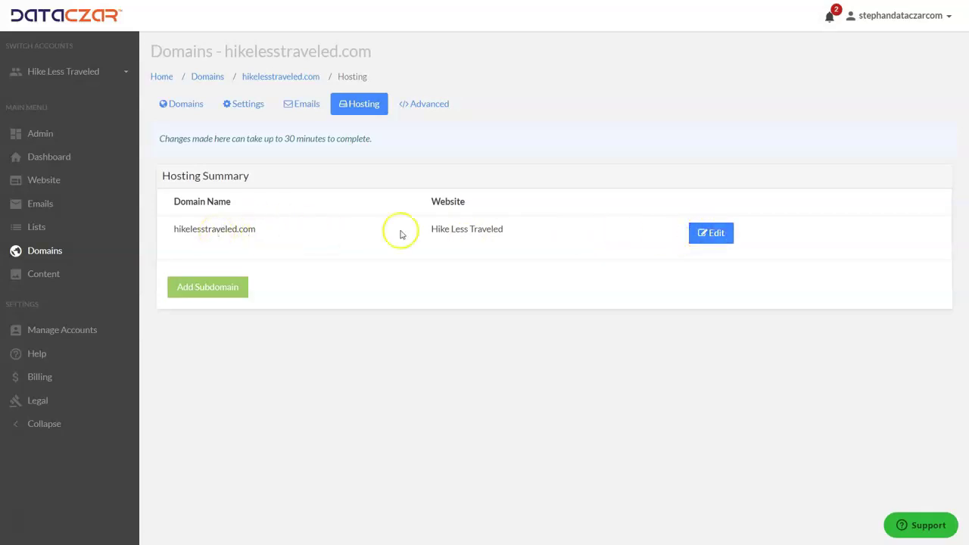
# Step: Edit the hikelesstraveled.com hosting entry, keeping it assigned to Hike Less Traveled, and select the domain name
pyautogui.click(714, 234)
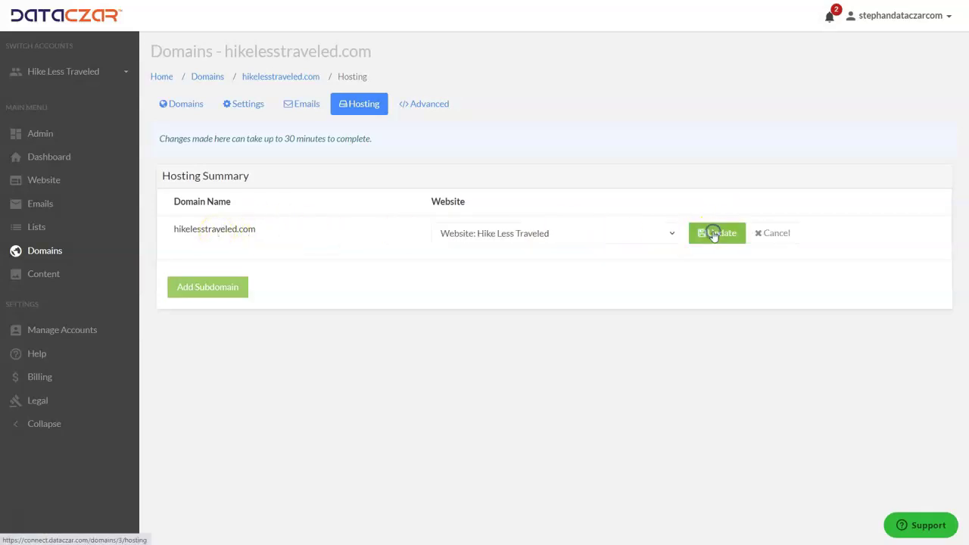
pyautogui.click(620, 233)
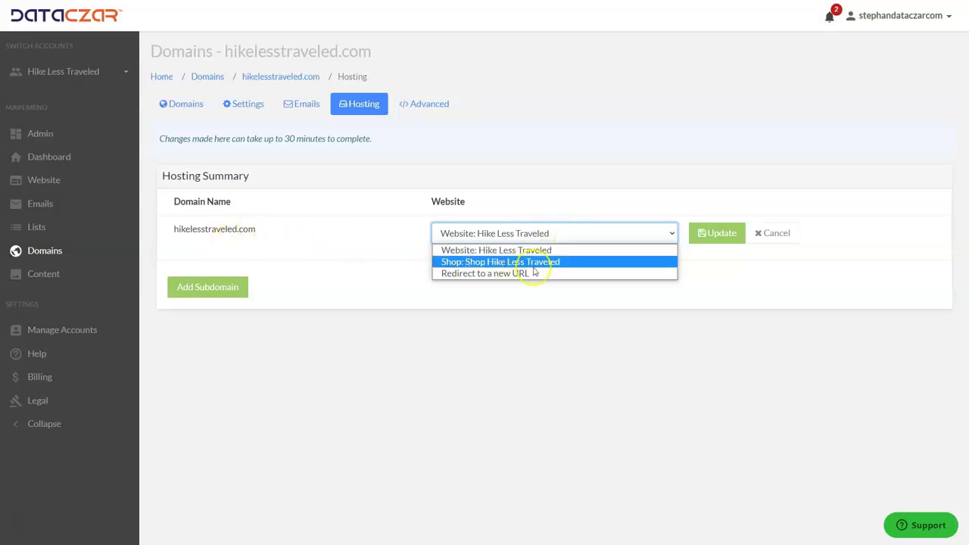
pyautogui.click(584, 186)
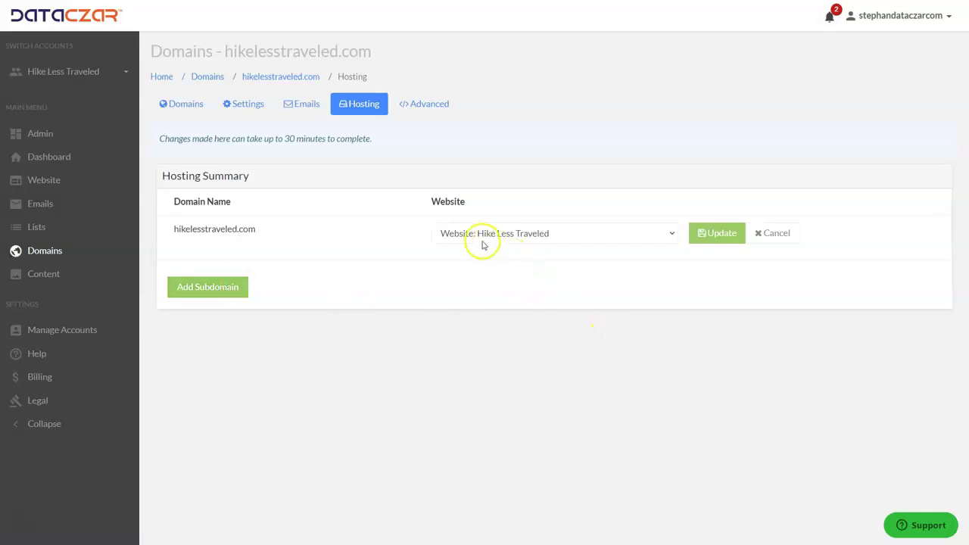
pyautogui.moveTo(257, 229); pyautogui.dragTo(155, 225)
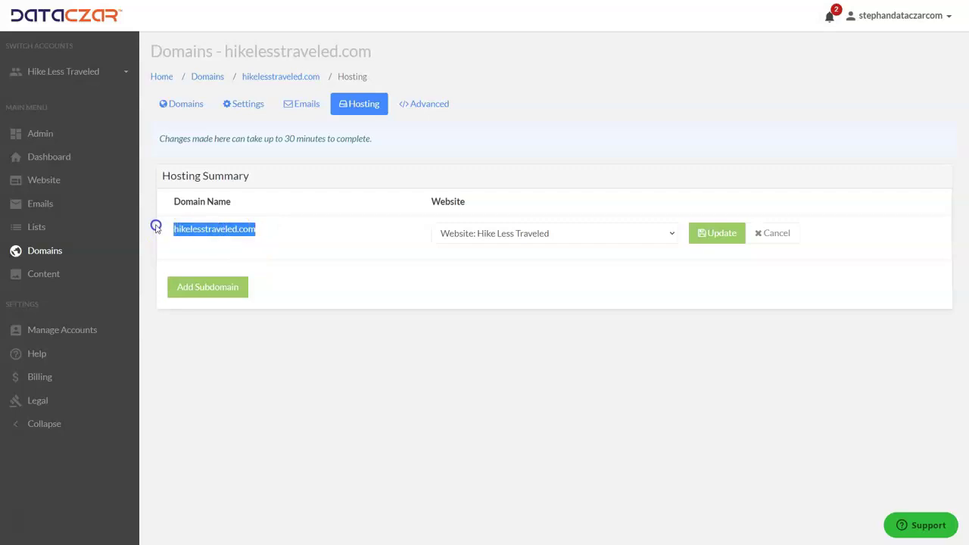
# Step: Add the subdomain 'shop' and assign it to the Shop Hike Less Traveled website
pyautogui.click(352, 267)
pyautogui.click(228, 287)
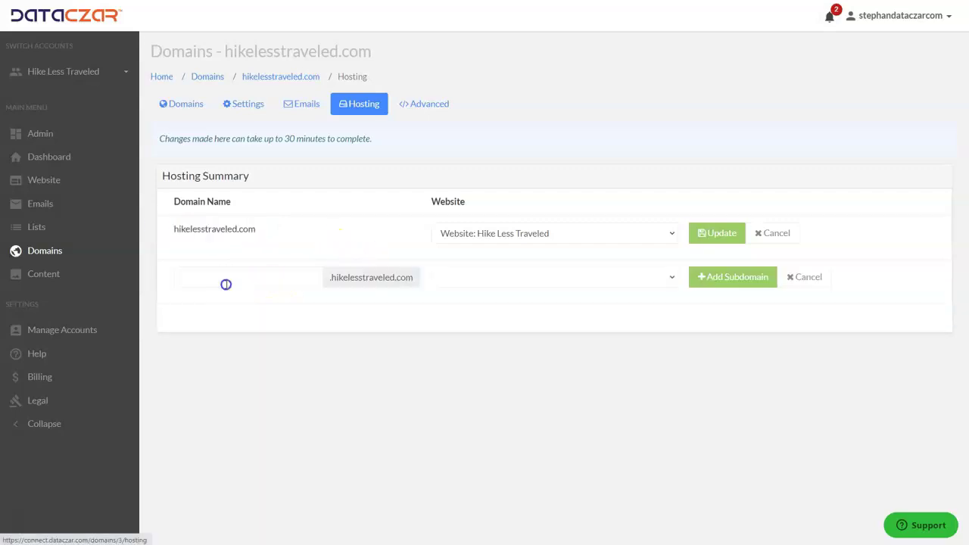
pyautogui.click(231, 283)
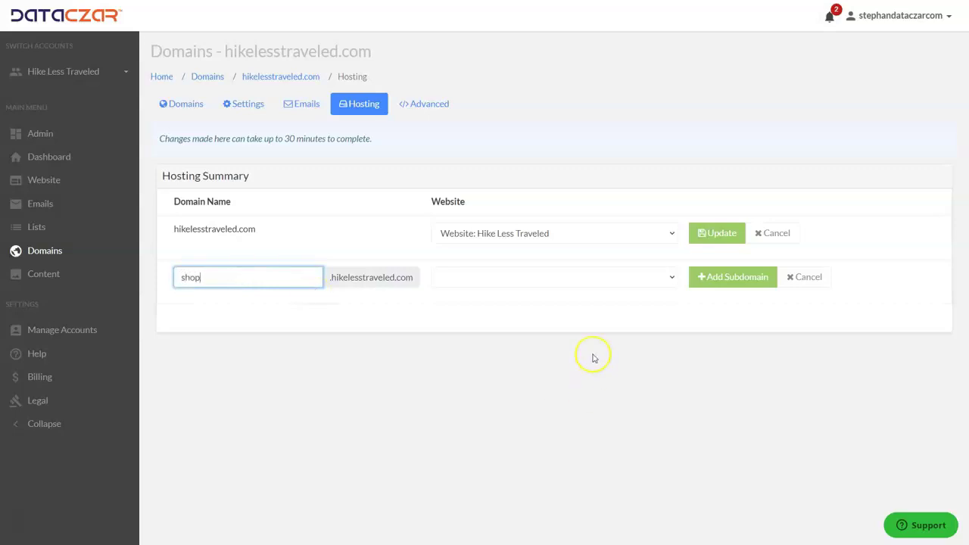
pyautogui.click(658, 280)
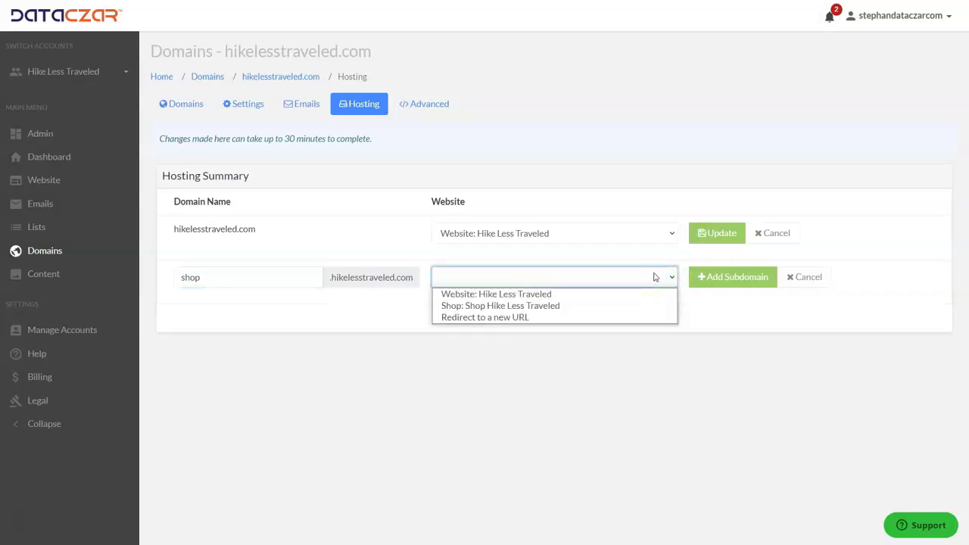
pyautogui.click(522, 308)
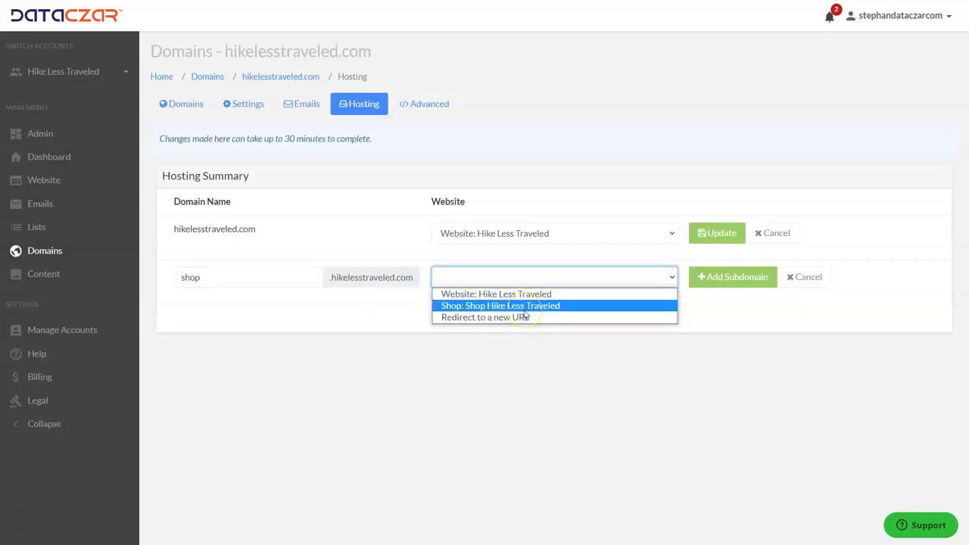
pyautogui.click(525, 307)
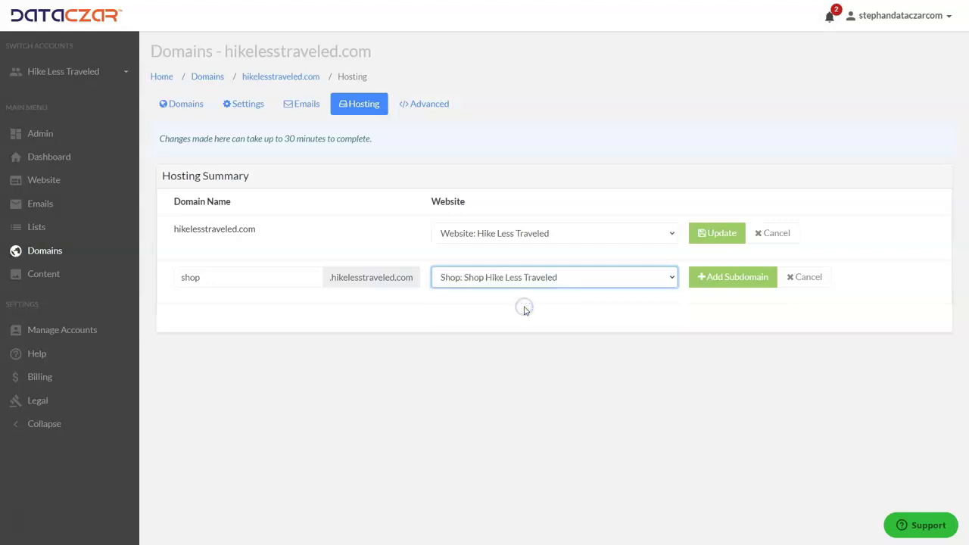
pyautogui.click(740, 279)
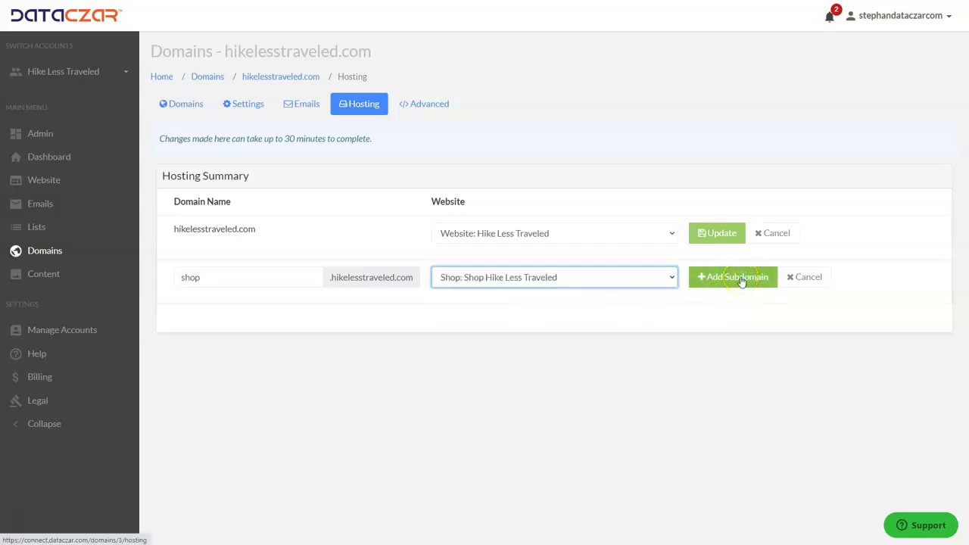
pyautogui.click(740, 279)
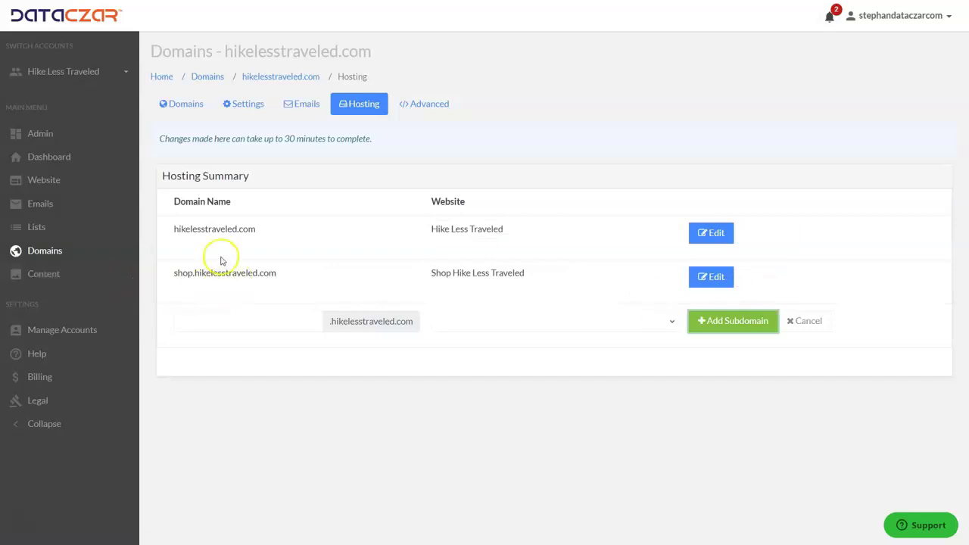
# Step: Check the shop opens at shop.hikelesstraveled.com, then show Hike Less Traveled's page list
pyautogui.click(47, 181)
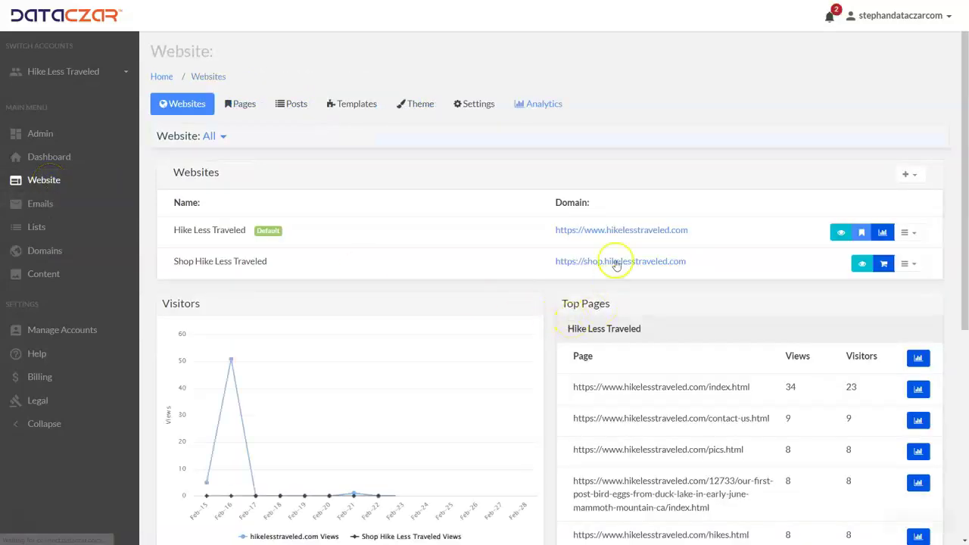
pyautogui.click(621, 262)
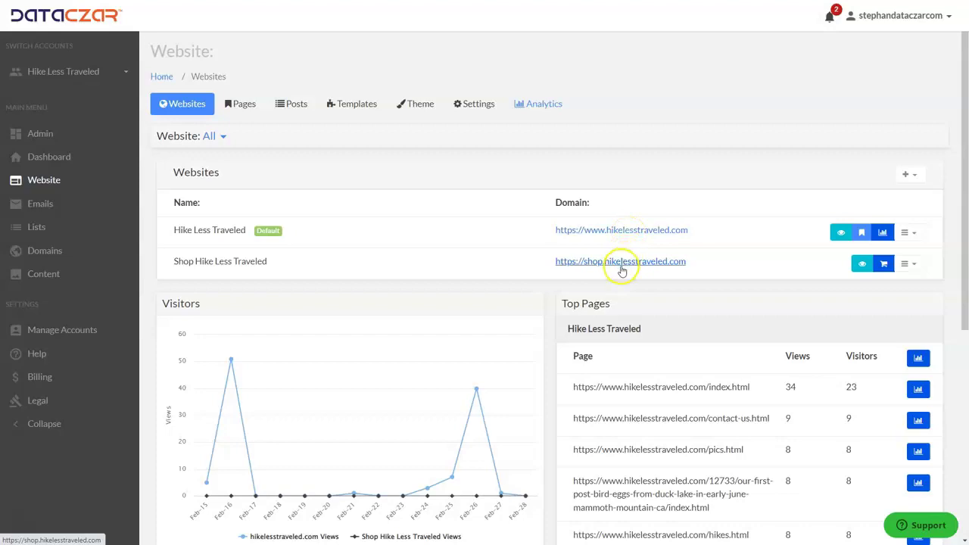
pyautogui.click(668, 266)
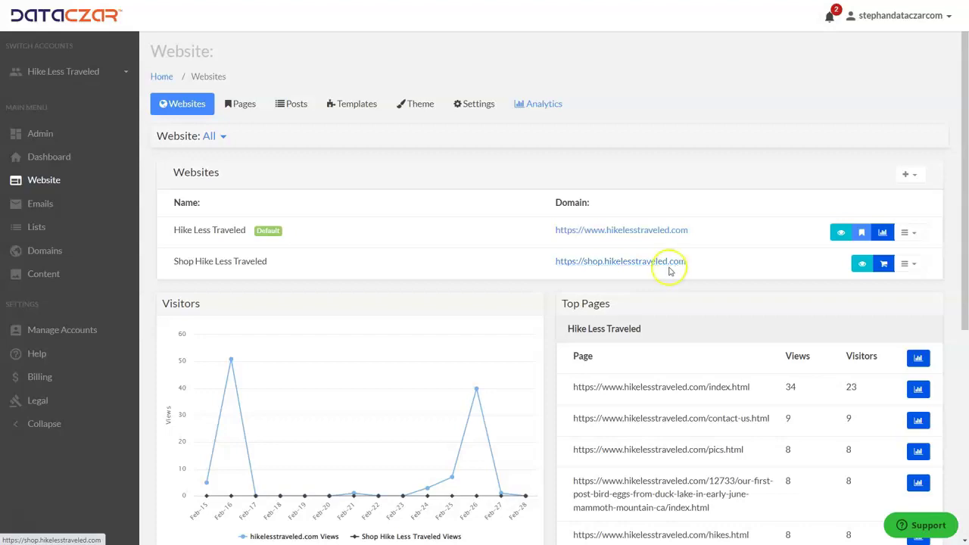
pyautogui.click(864, 233)
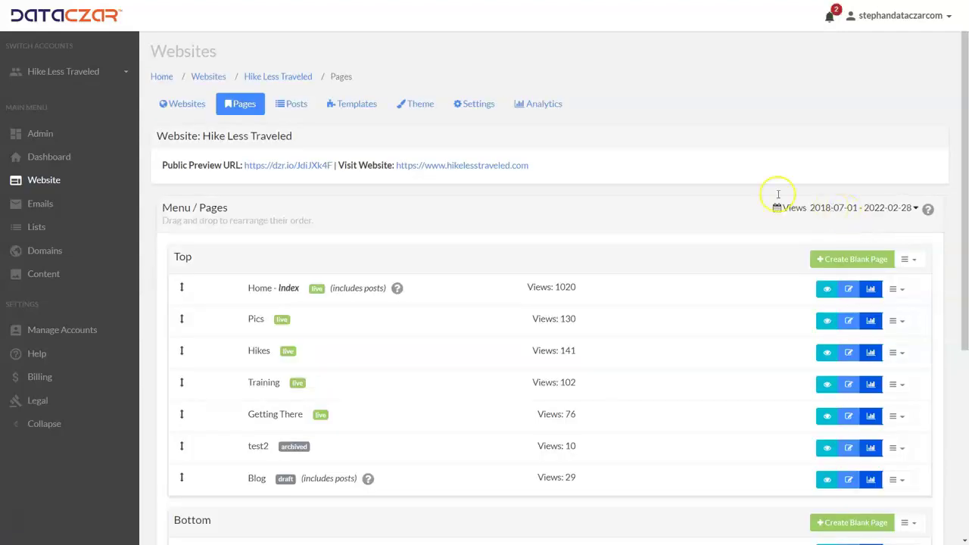
pyautogui.click(229, 106)
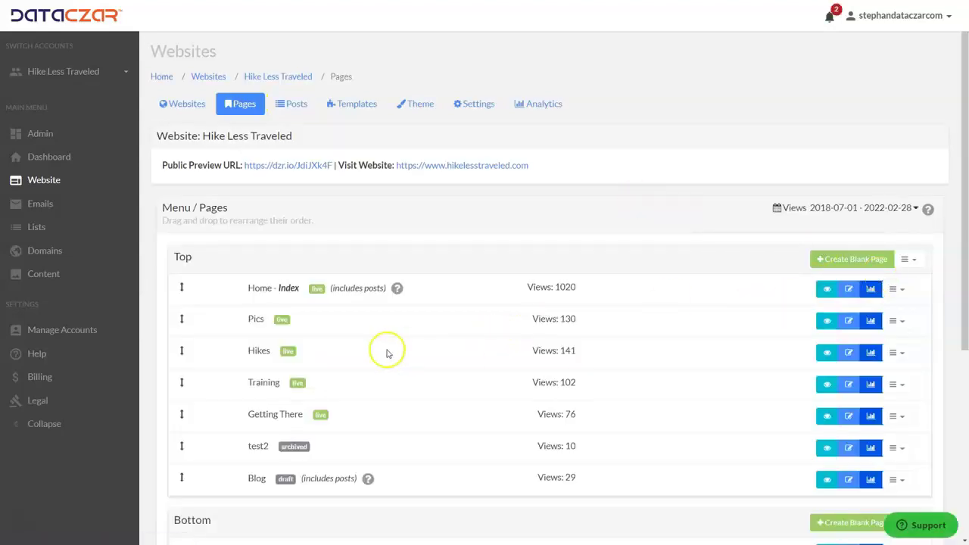
# Step: Open and close the Top menu's add-page options, then return to the Websites overview
pyautogui.scroll(-1, 387, 353)
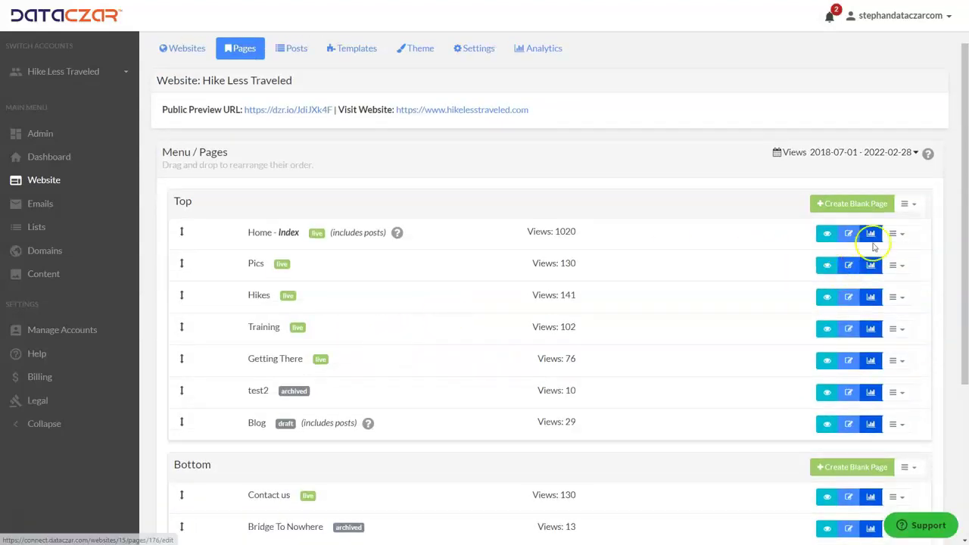
pyautogui.click(914, 204)
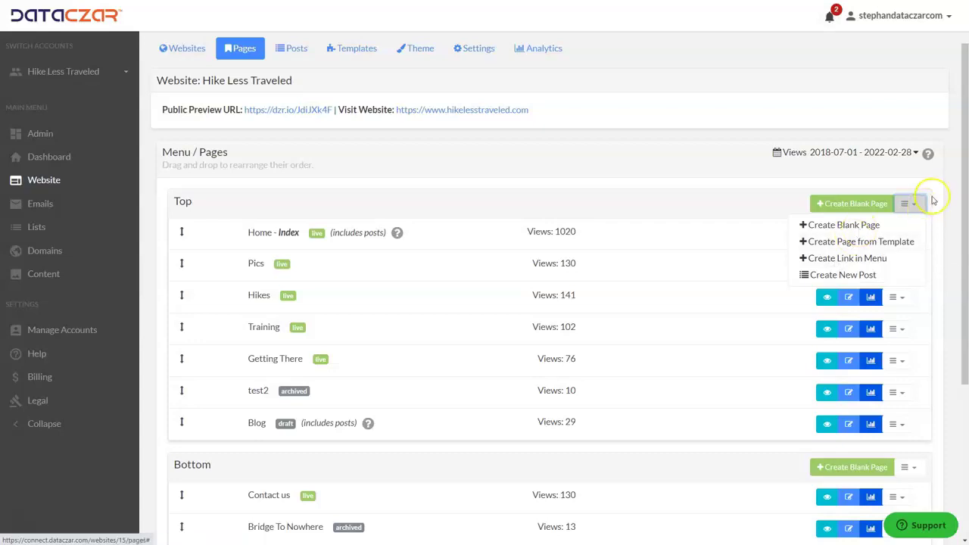
pyautogui.click(909, 204)
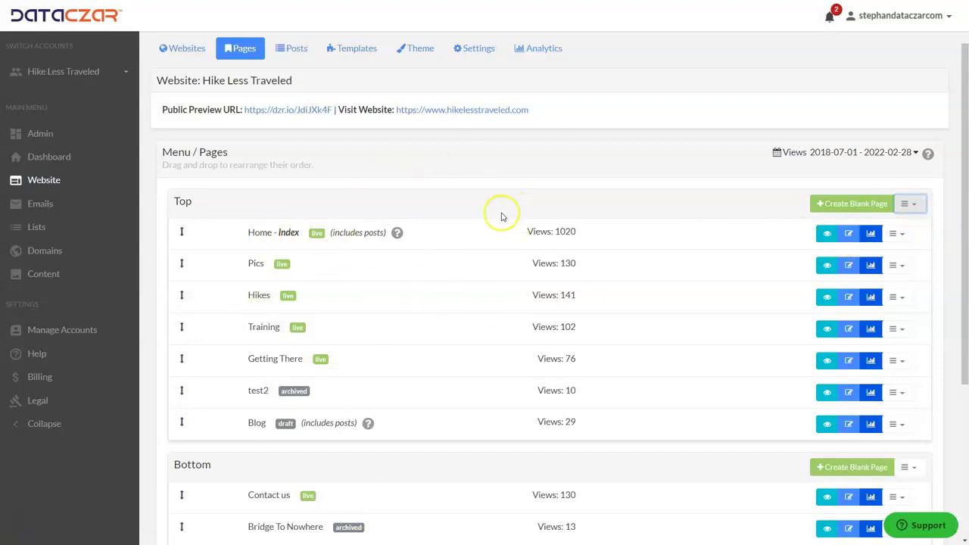
pyautogui.click(47, 181)
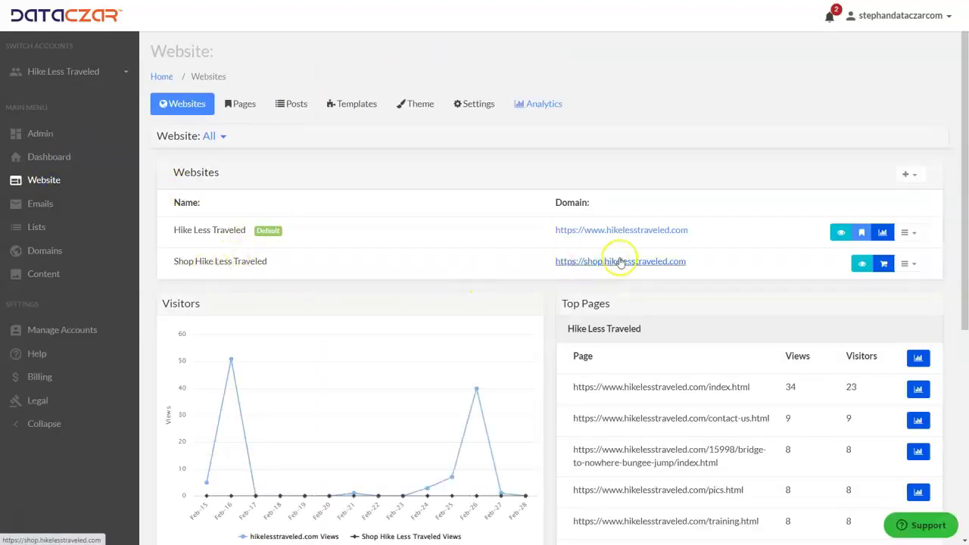
# Step: In Shop Hike Less Traveled's store management, move through storefront setup and Payment to Shipping & Pickup
pyautogui.click(884, 265)
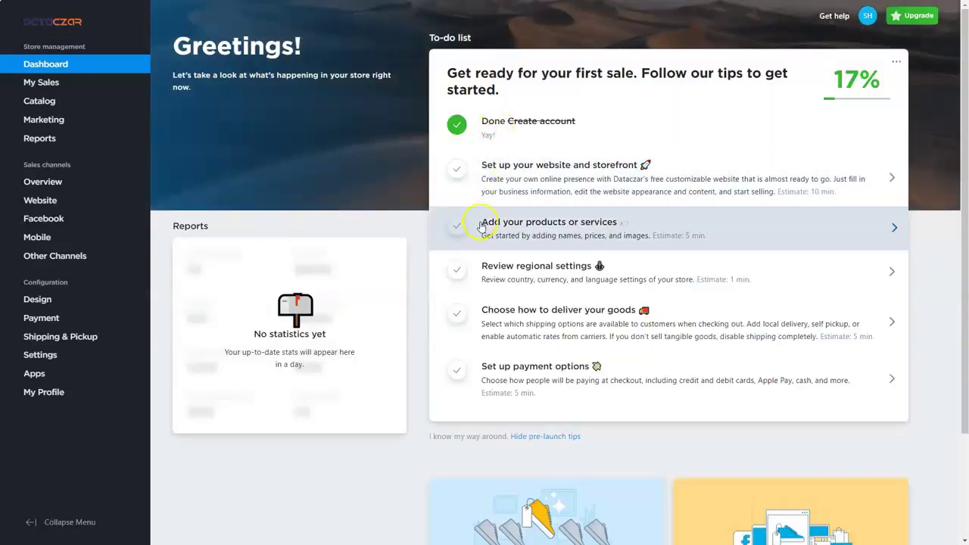
pyautogui.click(501, 171)
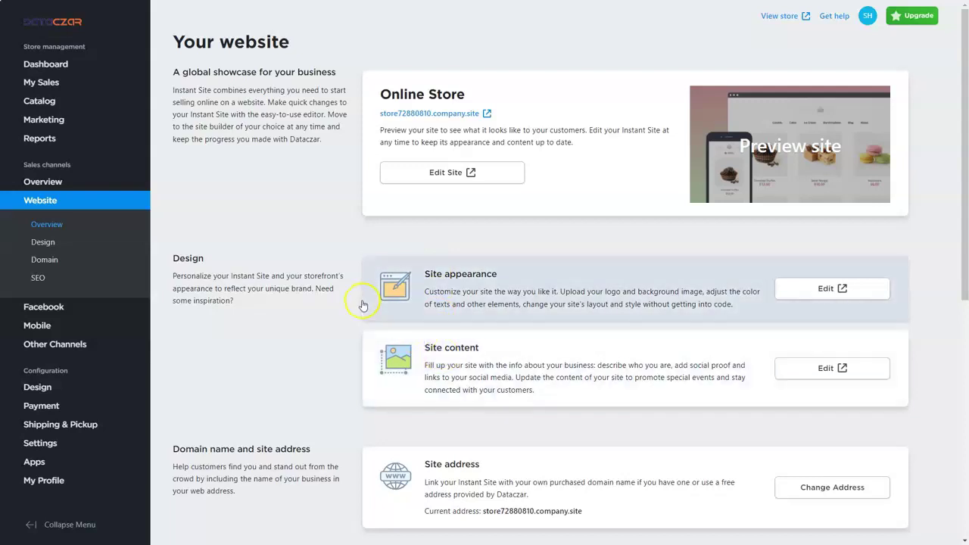
pyautogui.click(34, 405)
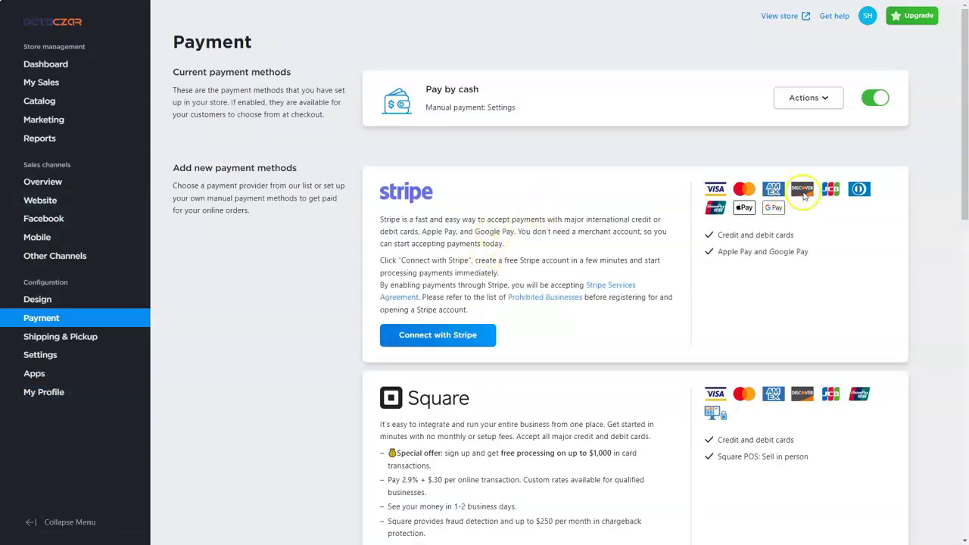
pyautogui.scroll(-4, 458, 227)
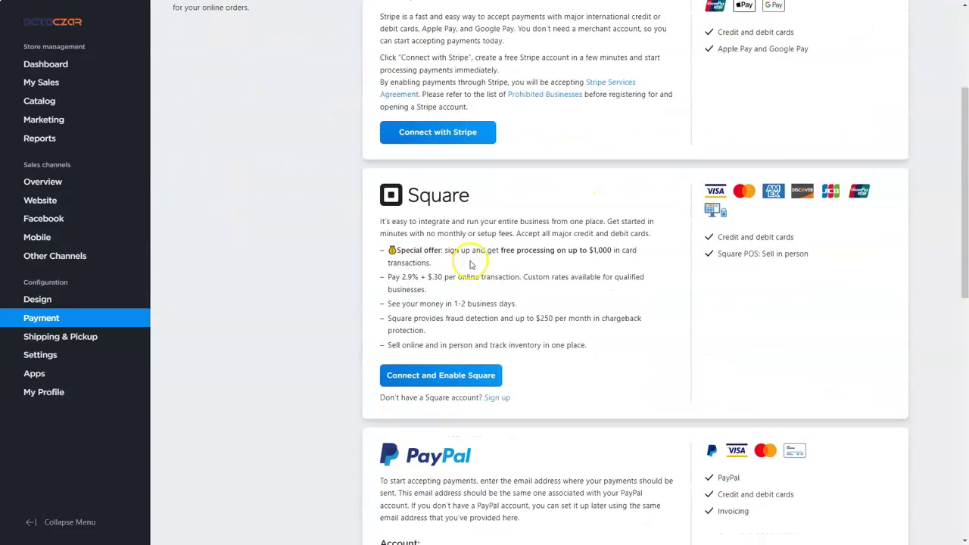
pyautogui.click(64, 342)
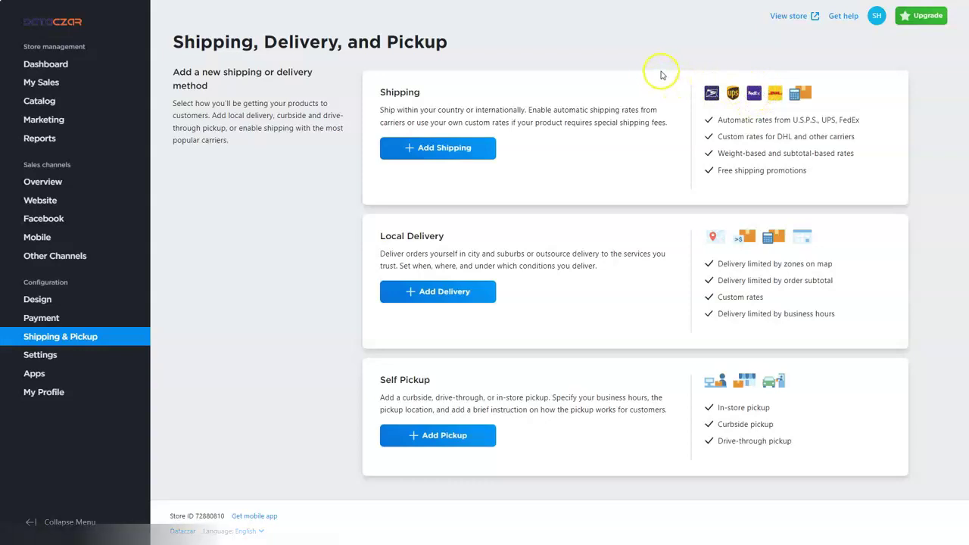
# Step: Exit full screen, go back to connect.dataczar.com/websites, and restore full screen
pyautogui.press('F11')
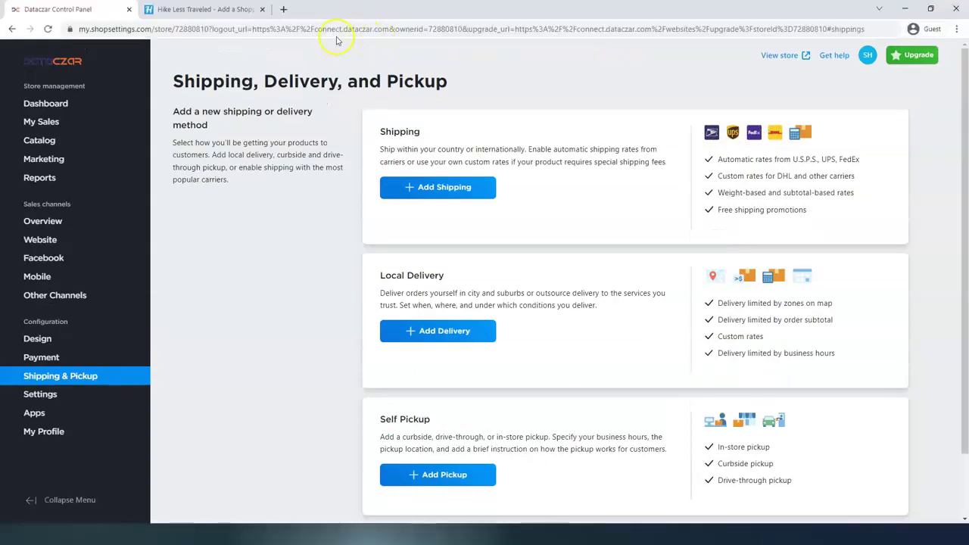
pyautogui.click(11, 30)
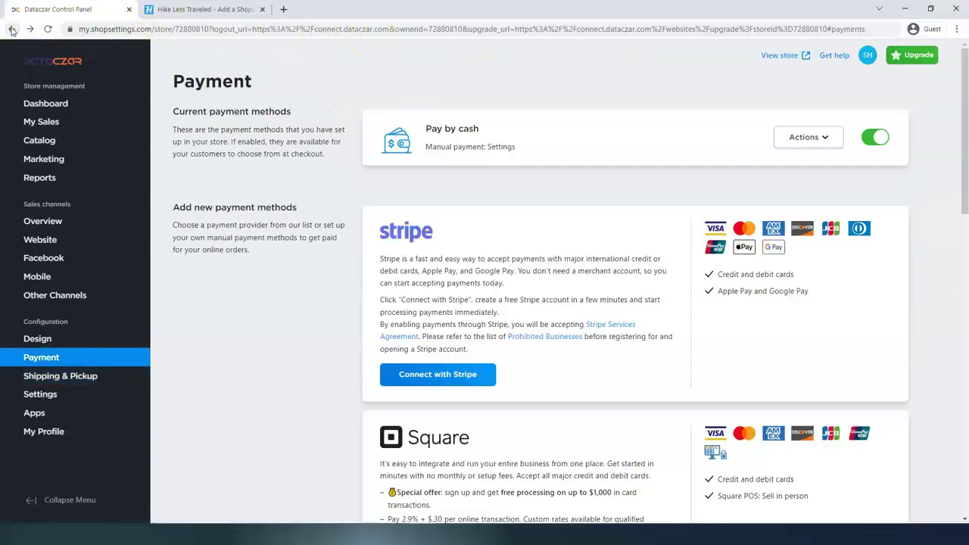
pyautogui.click(12, 30)
pyautogui.click(12, 30)
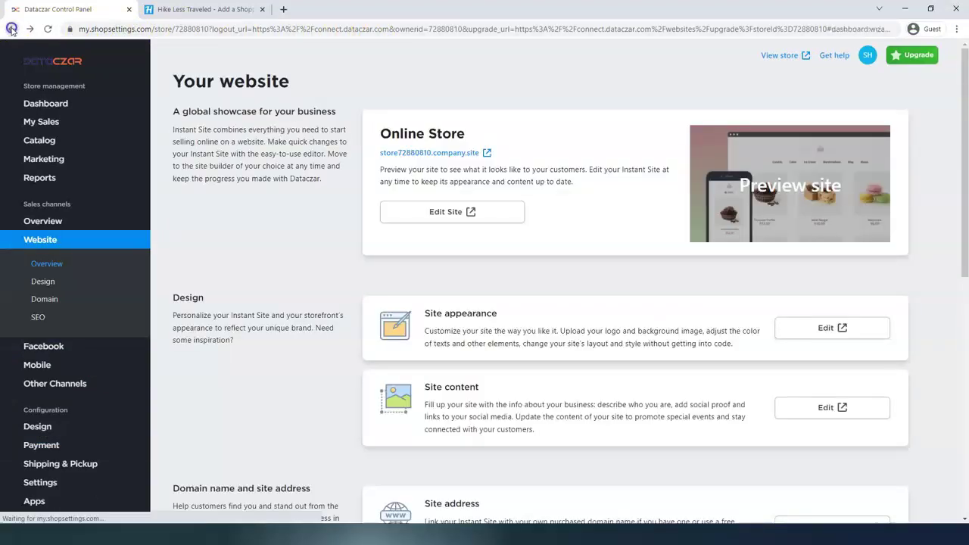
pyautogui.click(12, 30)
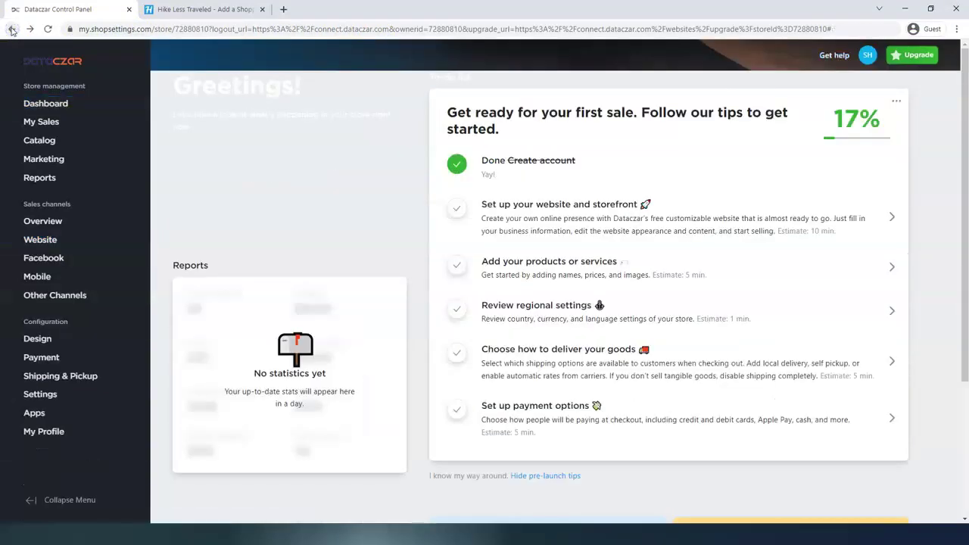
pyautogui.click(12, 31)
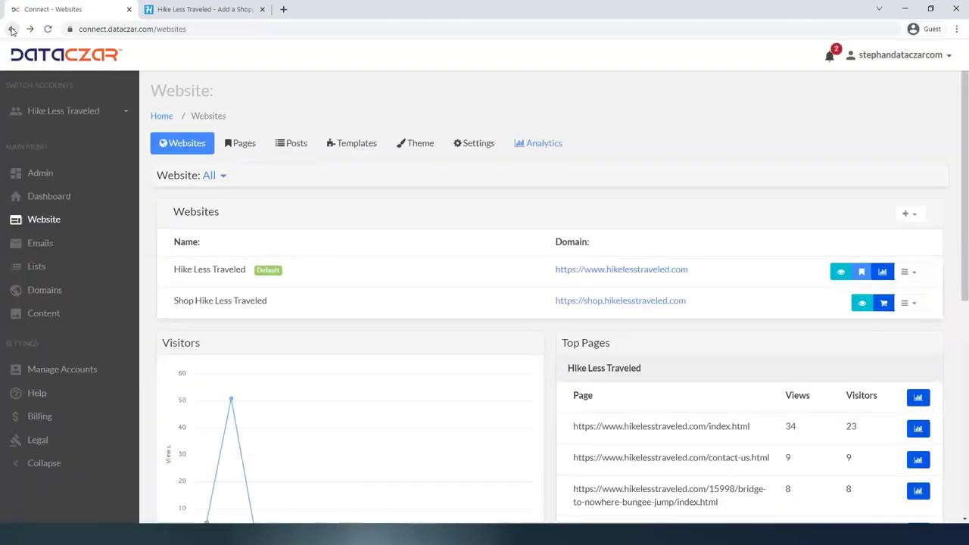
pyautogui.press('F11')
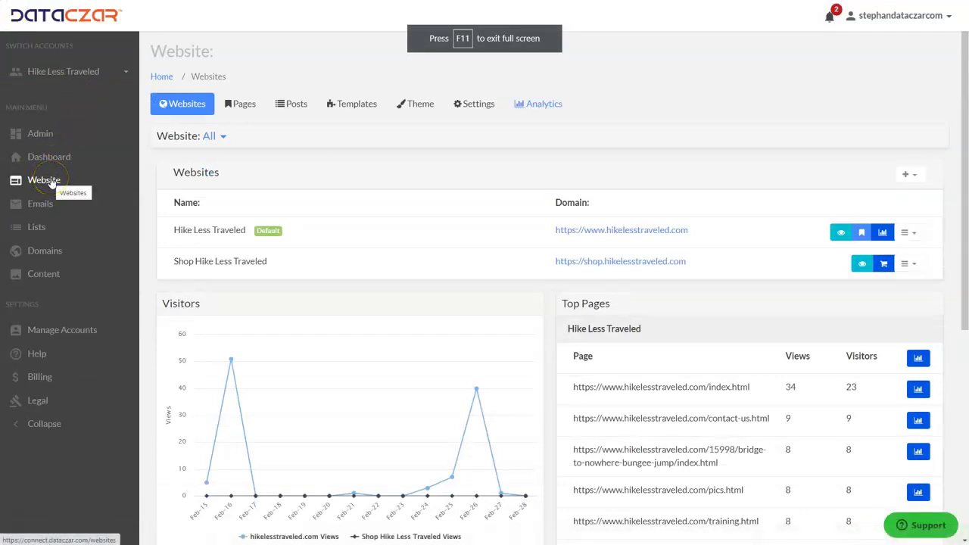
# Step: Visit the Domains and Website pages, then bring up the Education help page
pyautogui.click(50, 257)
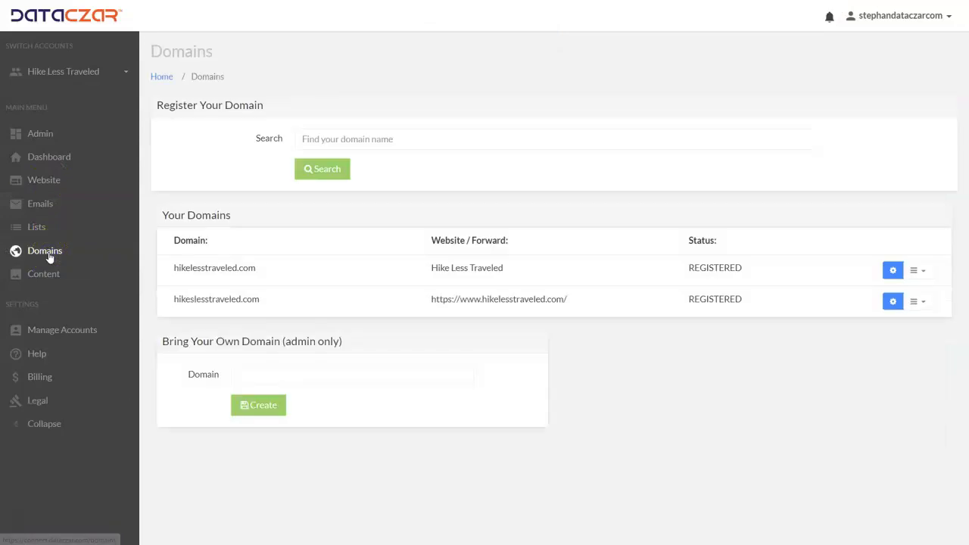
pyautogui.click(47, 183)
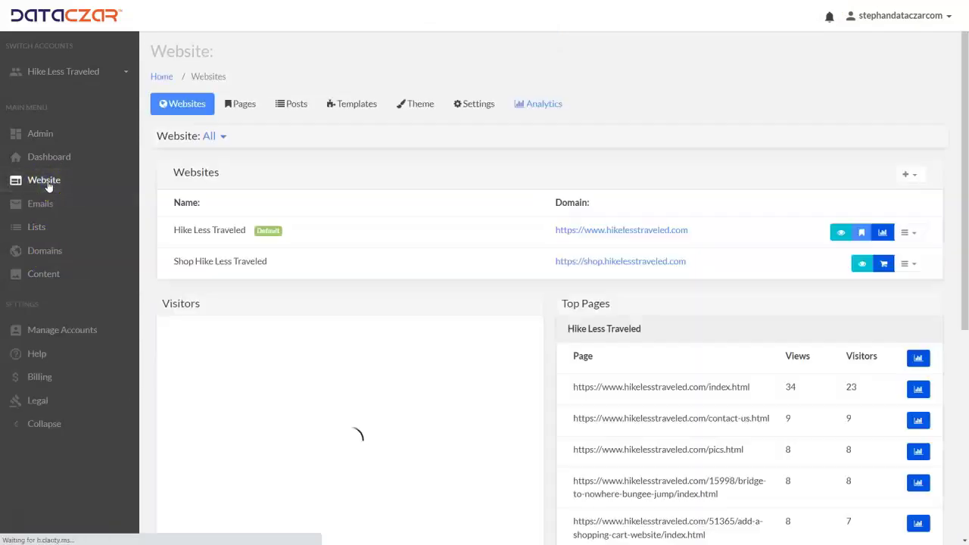
pyautogui.click(43, 252)
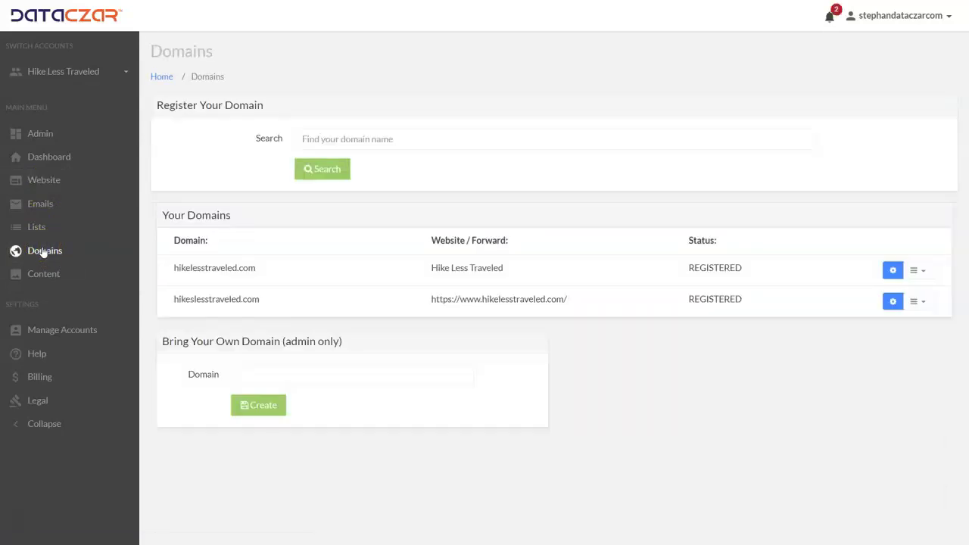
pyautogui.click(49, 285)
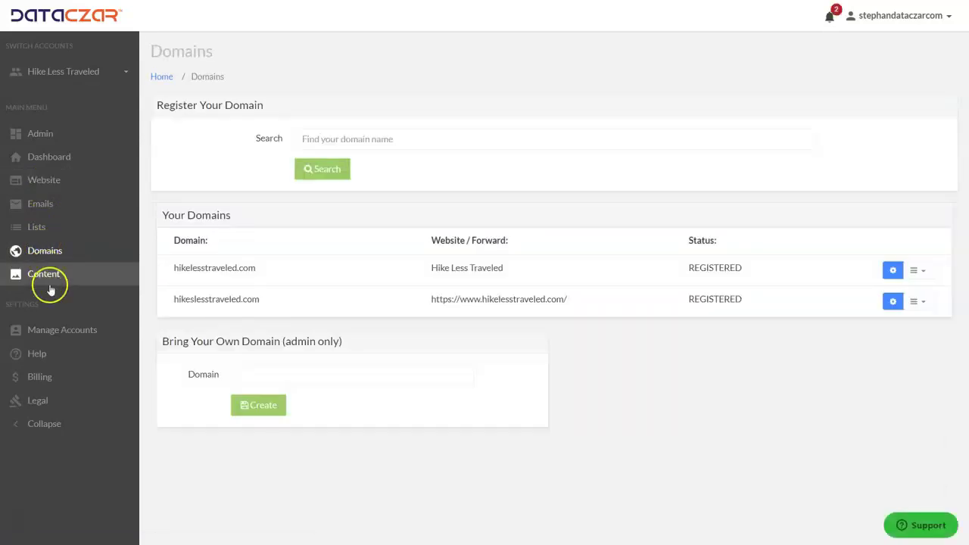
pyautogui.click(36, 354)
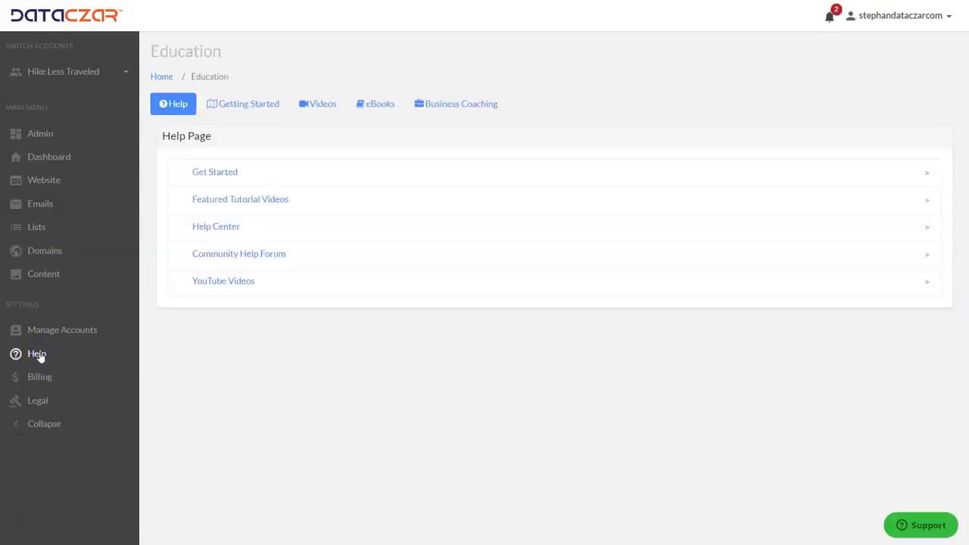
# Step: Browse Help Center's Website Help, highlighting Add a Subdomain and Add Links topics, then open Dashboard
pyautogui.click(216, 226)
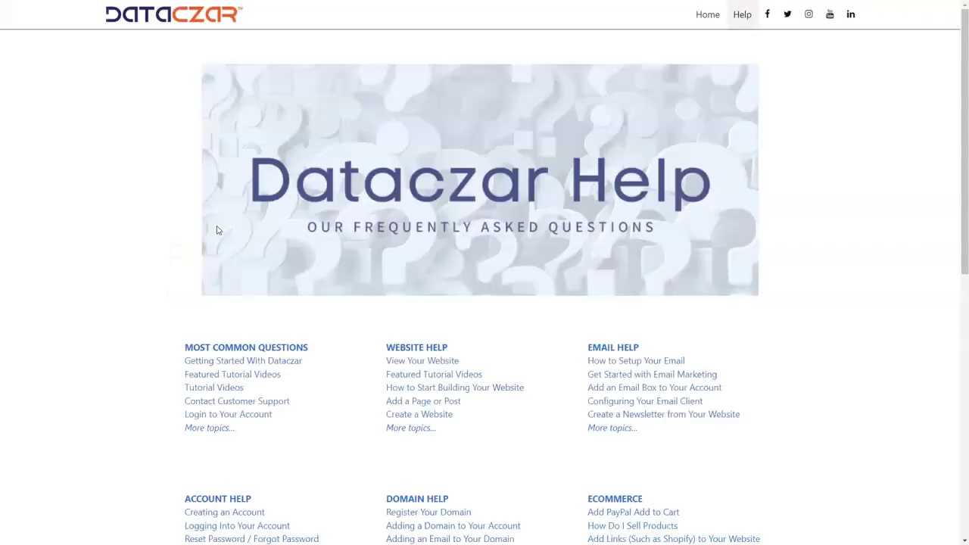
pyautogui.click(425, 348)
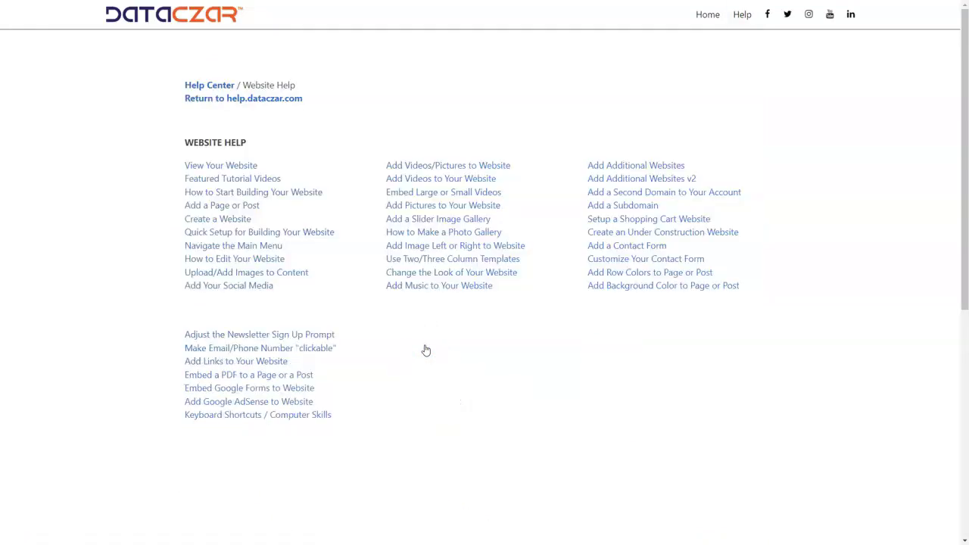
pyautogui.moveTo(673, 204); pyautogui.dragTo(584, 207)
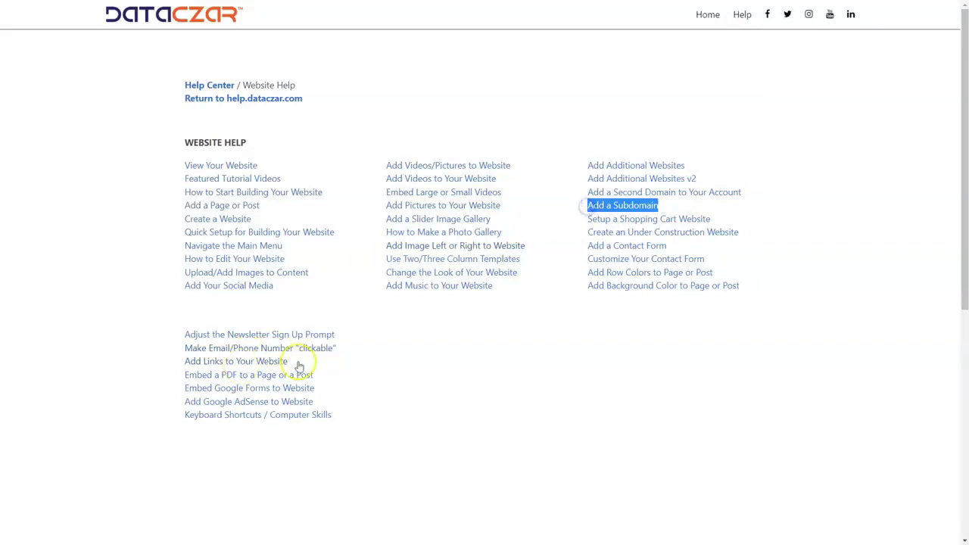
pyautogui.moveTo(316, 362); pyautogui.dragTo(180, 361)
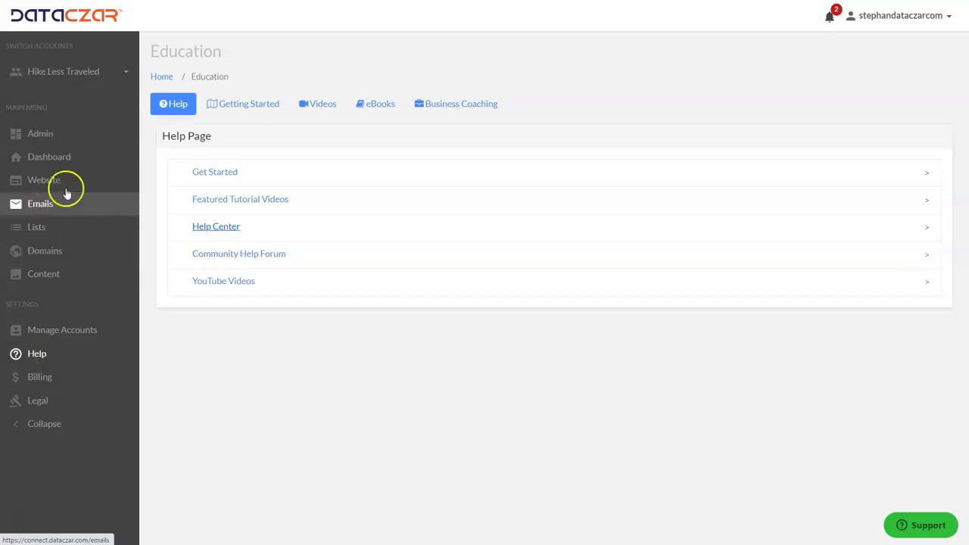
pyautogui.click(49, 157)
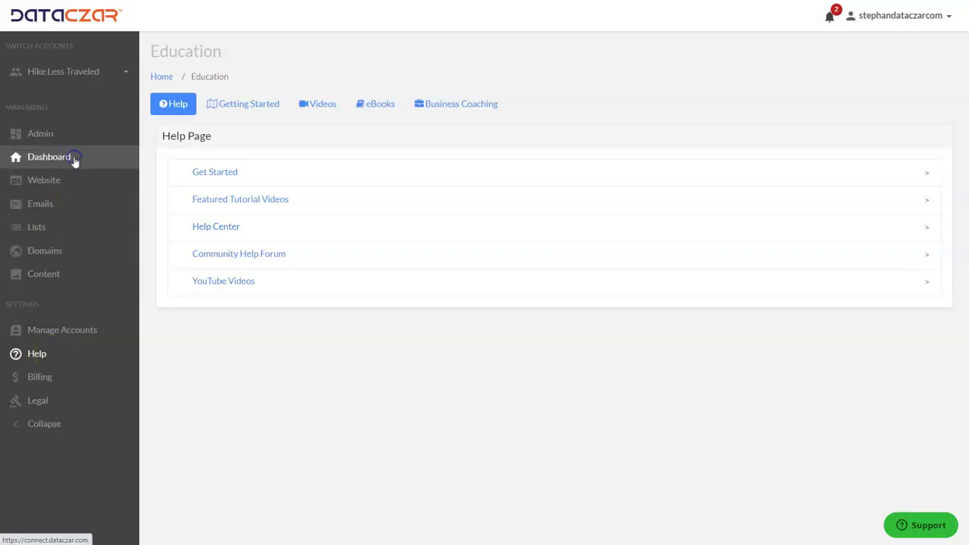